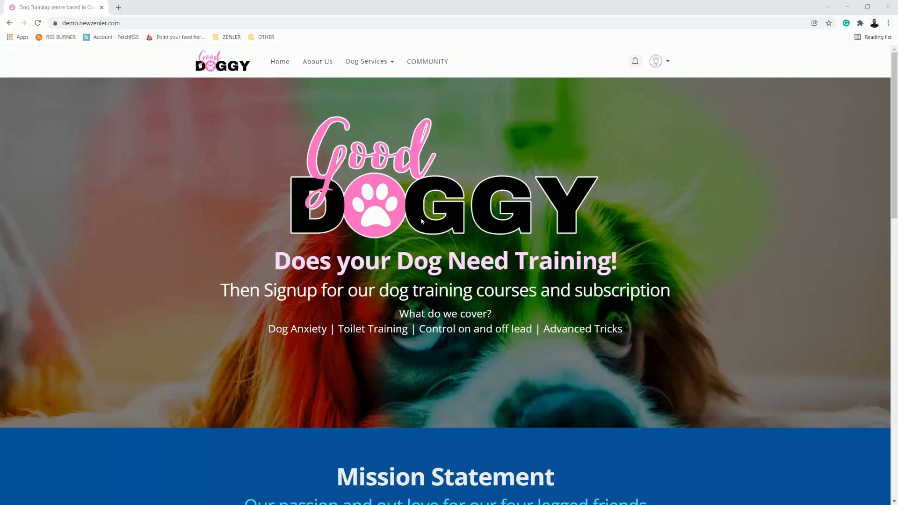
# Examine the dog training home page down to the launch sign-up form and its heading text
pyautogui.scroll(-15, 729, 281)
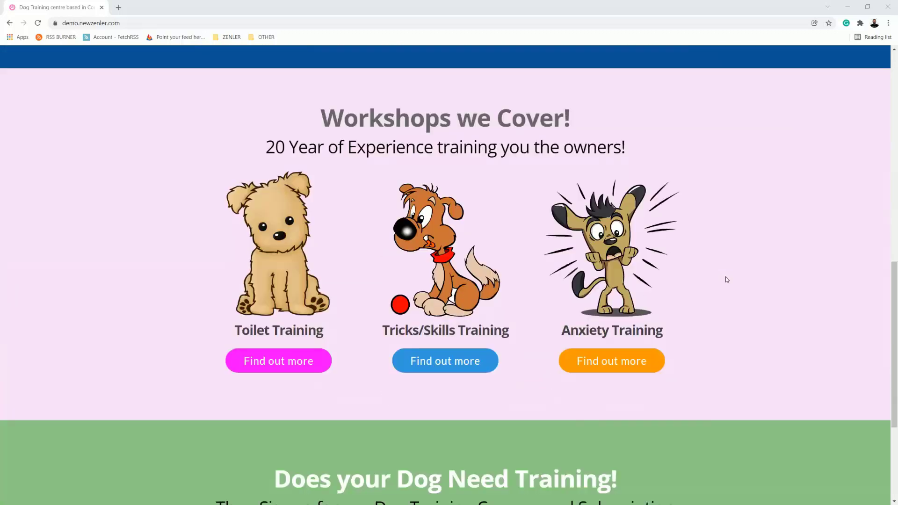
pyautogui.scroll(-1, 726, 279)
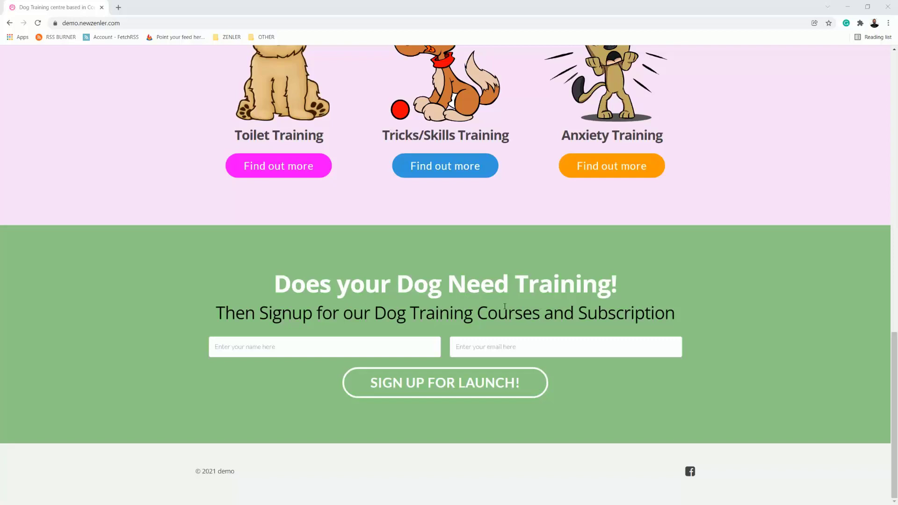
pyautogui.moveTo(282, 284); pyautogui.dragTo(695, 317)
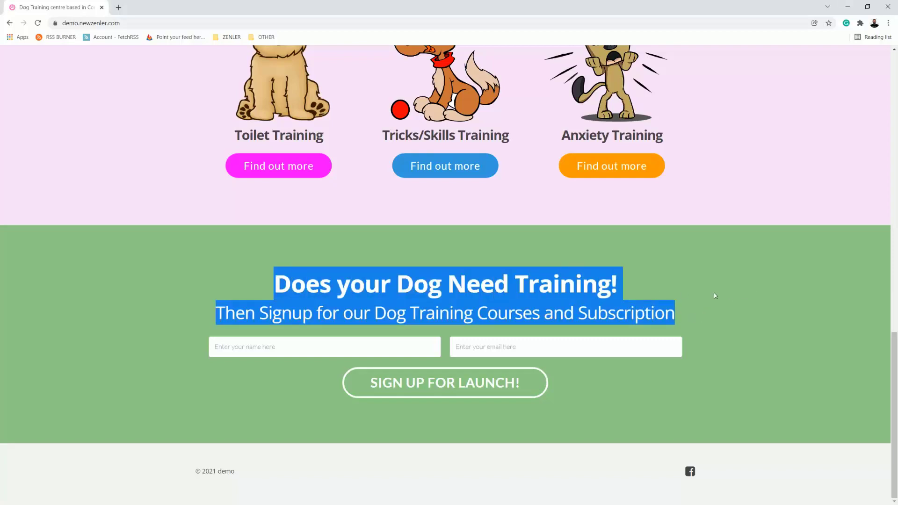
pyautogui.click(608, 289)
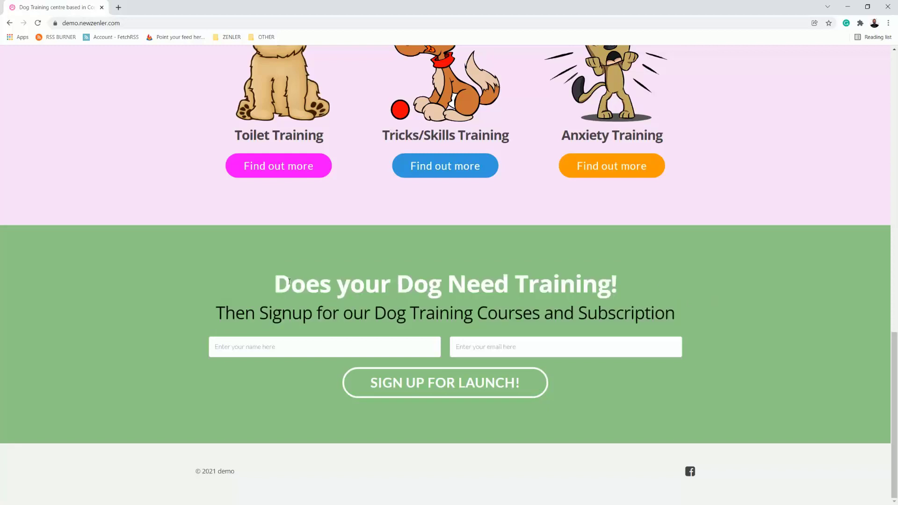
pyautogui.moveTo(291, 284); pyautogui.dragTo(676, 315)
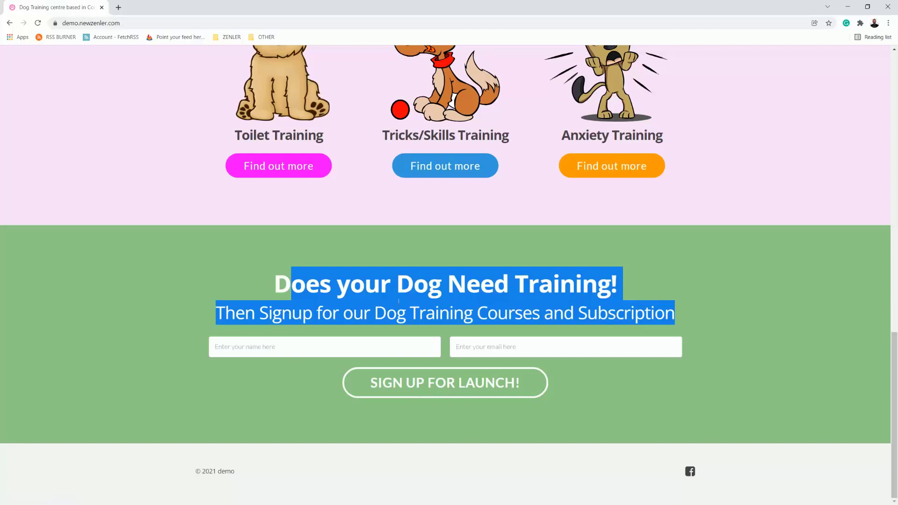
pyautogui.click(428, 294)
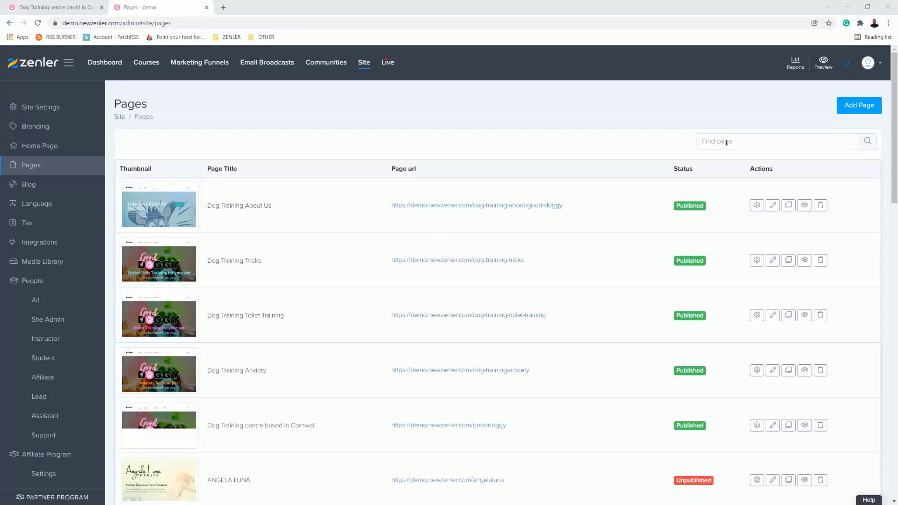
# Start a new site page from the blank template with temppagecourse as both its title and URL
pyautogui.click(852, 116)
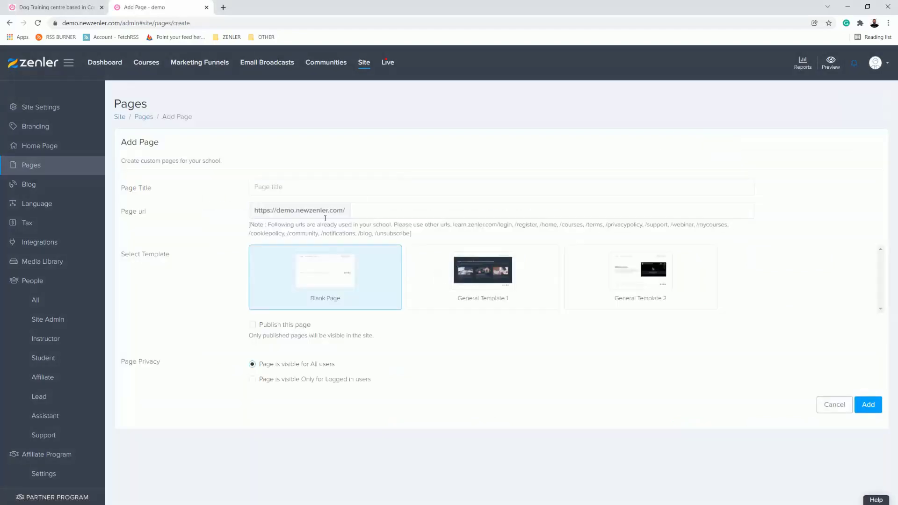
pyautogui.write('temppagecourse')
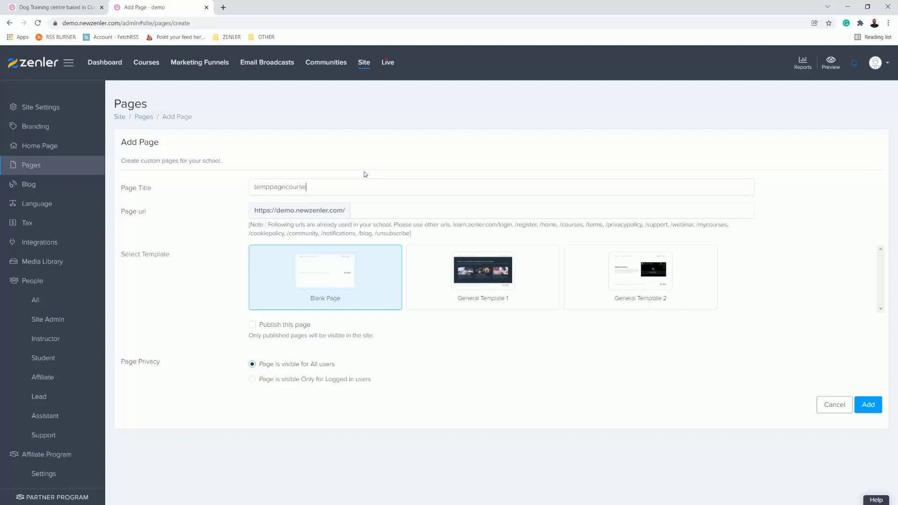
pyautogui.moveTo(337, 190); pyautogui.dragTo(206, 190)
pyautogui.hotkey('ctrl', 'c')
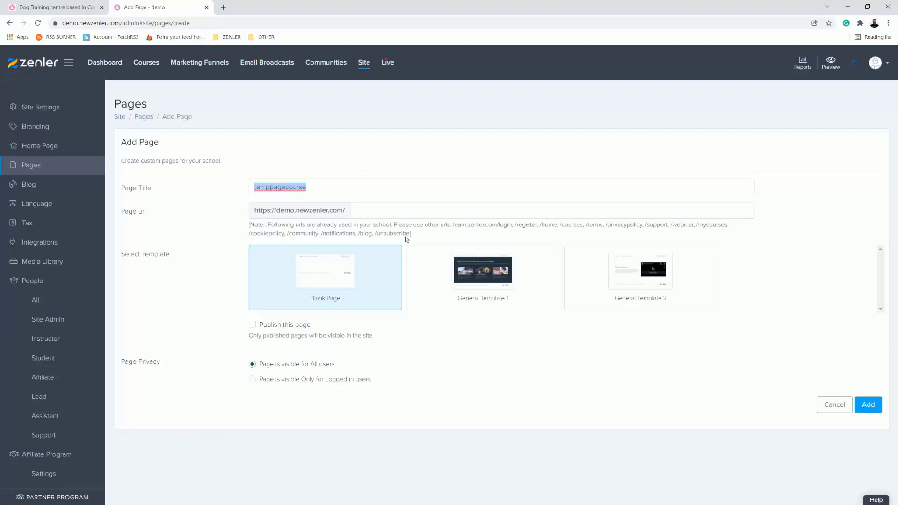
pyautogui.click(379, 211)
pyautogui.hotkey('ctrl', 'v')
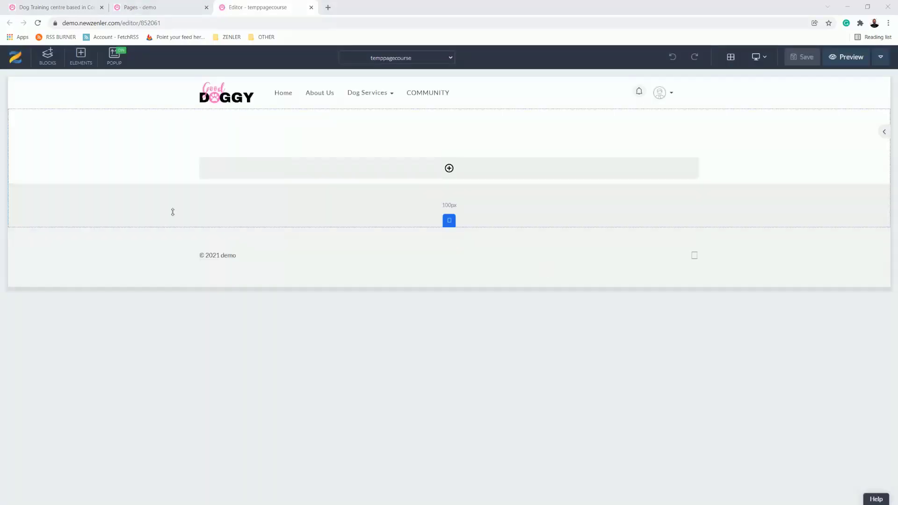
# Insert the saved custom block Doggy Heading directly below the site header of the temppagecourse page
pyautogui.click(48, 56)
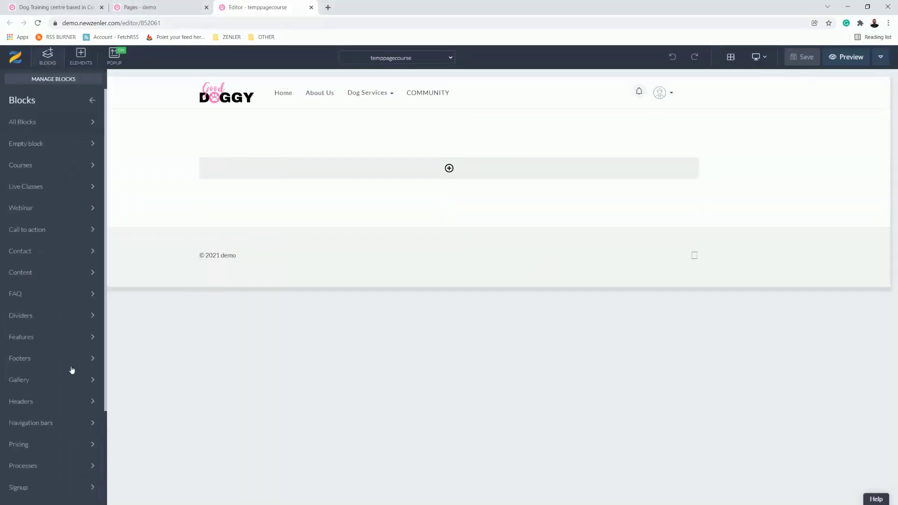
pyautogui.click(43, 498)
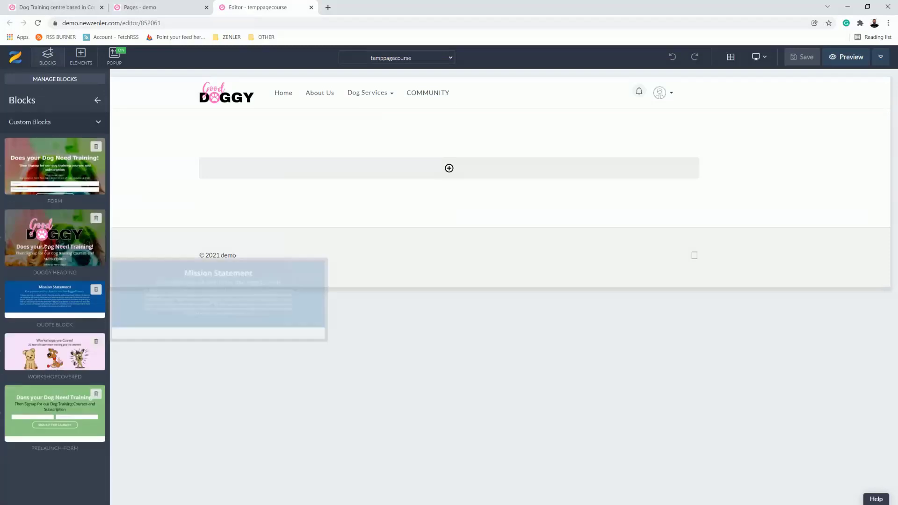
pyautogui.moveTo(35, 230)
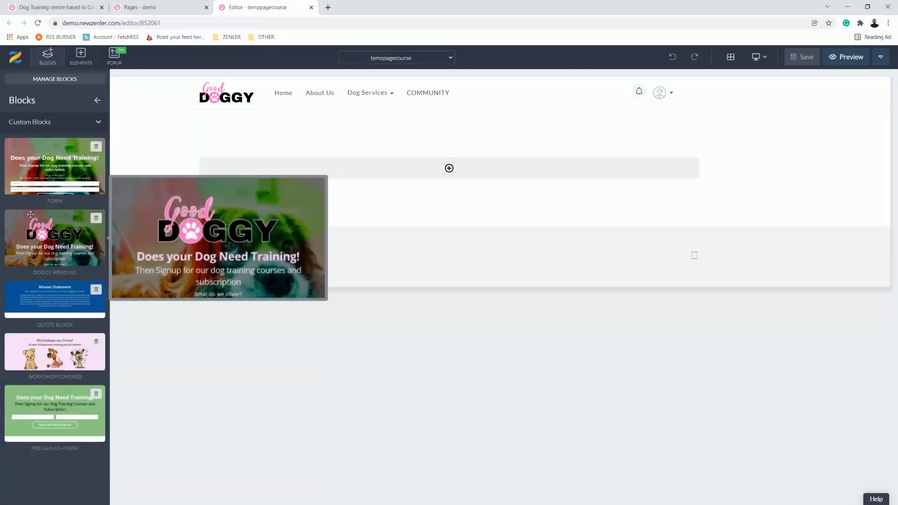
pyautogui.moveTo(35, 229); pyautogui.dragTo(164, 114)
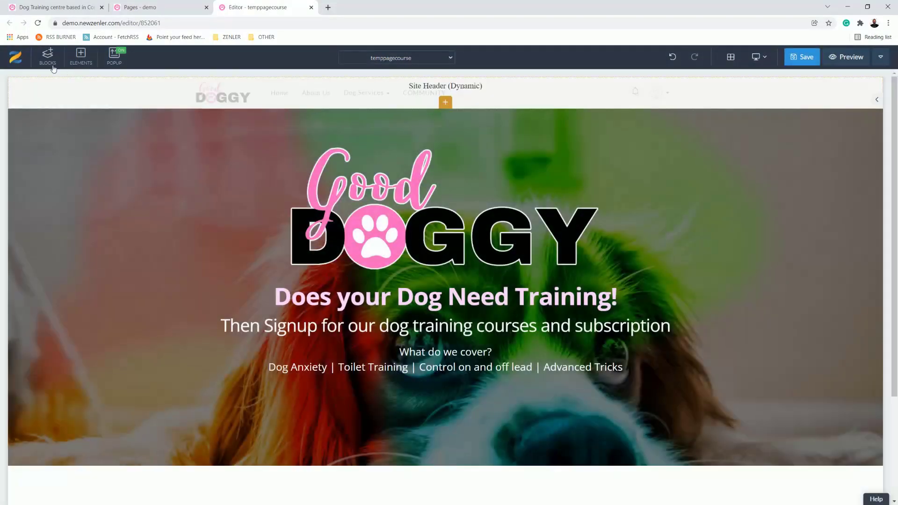
# Confirm the page's SEO settings with the title temppagecourse
pyautogui.click(41, 61)
pyautogui.moveTo(49, 412)
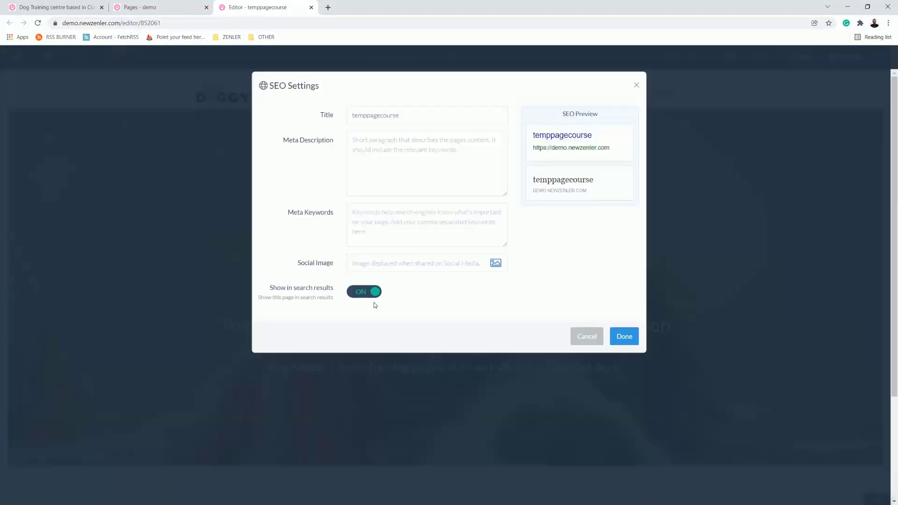
pyautogui.click(625, 336)
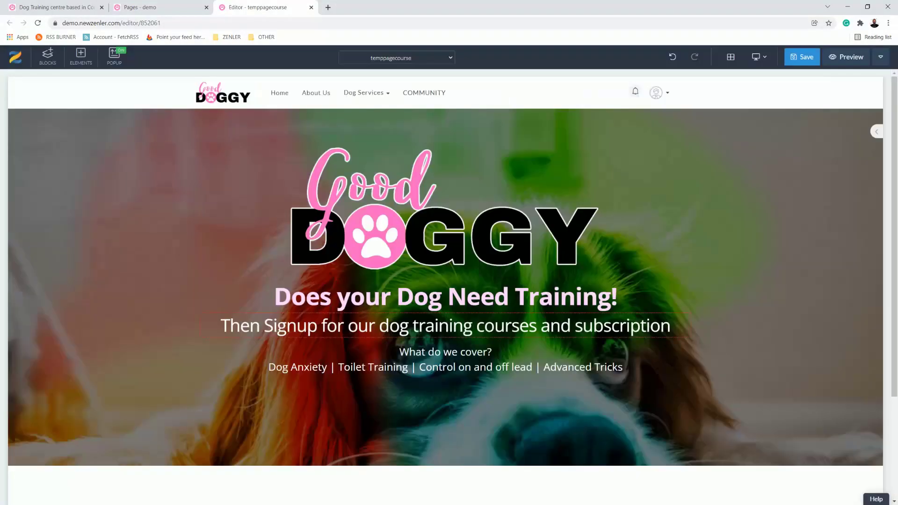
# Replace the banner heading "Does your Dog Need Training!" with "COURSE SHOW YOUR INTEREST"
pyautogui.moveTo(617, 296); pyautogui.dragTo(274, 297)
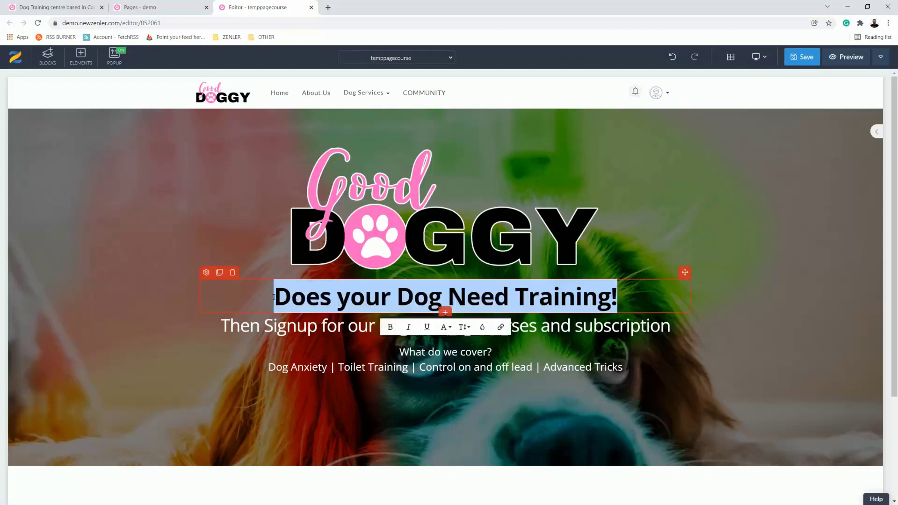
pyautogui.write('COURS')
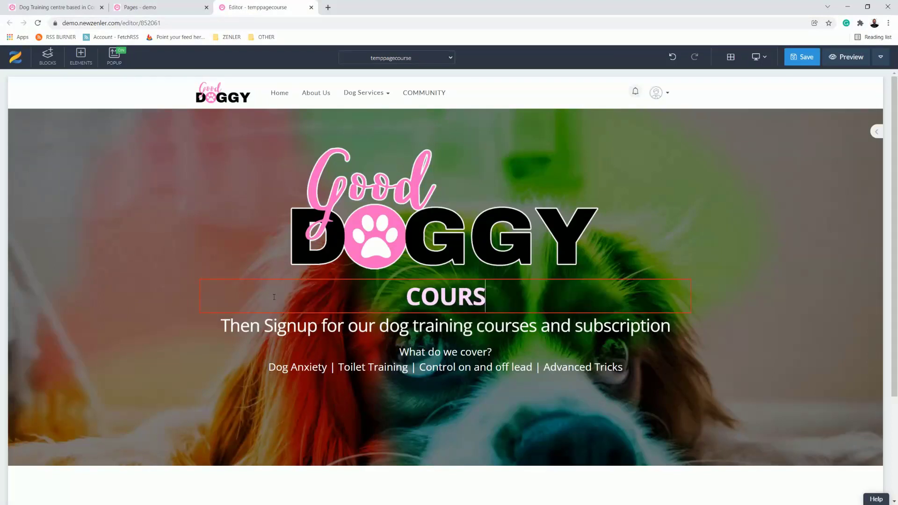
pyautogui.write('E SHOW YOU')
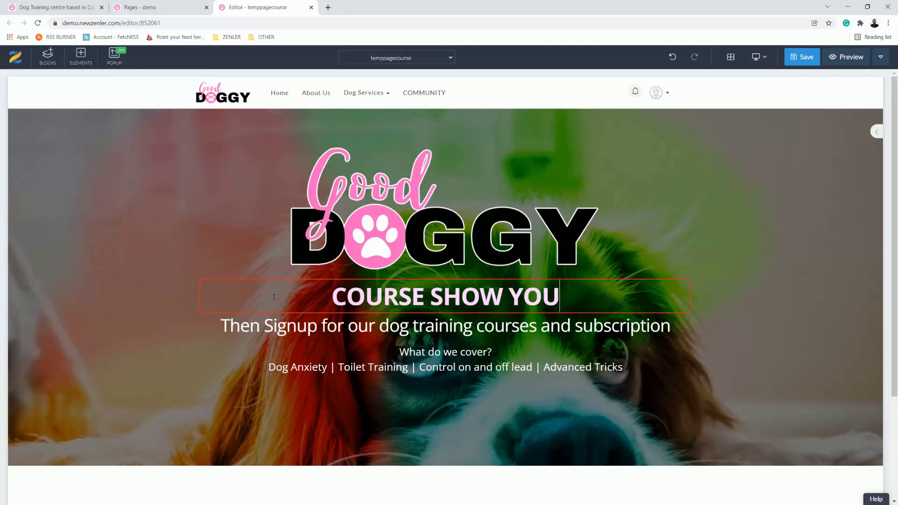
pyautogui.write('R INTEREST')
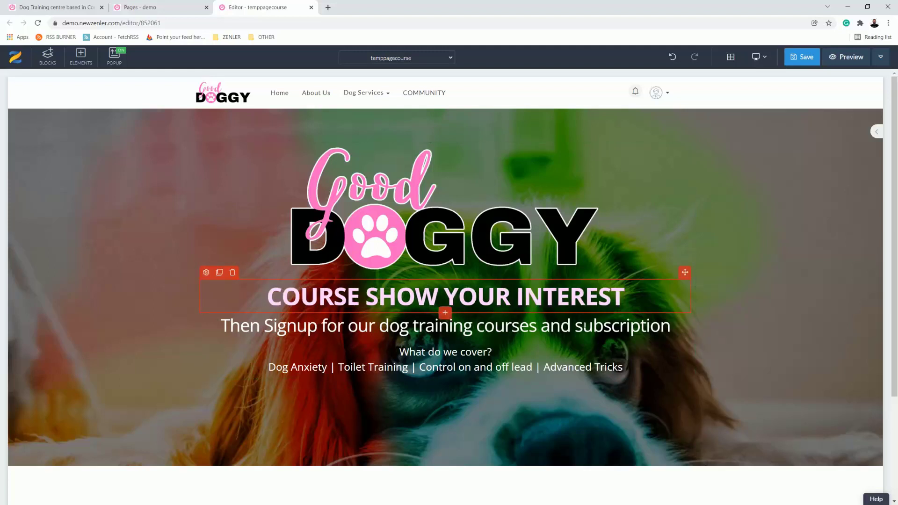
pyautogui.scroll(-3, 510, 320)
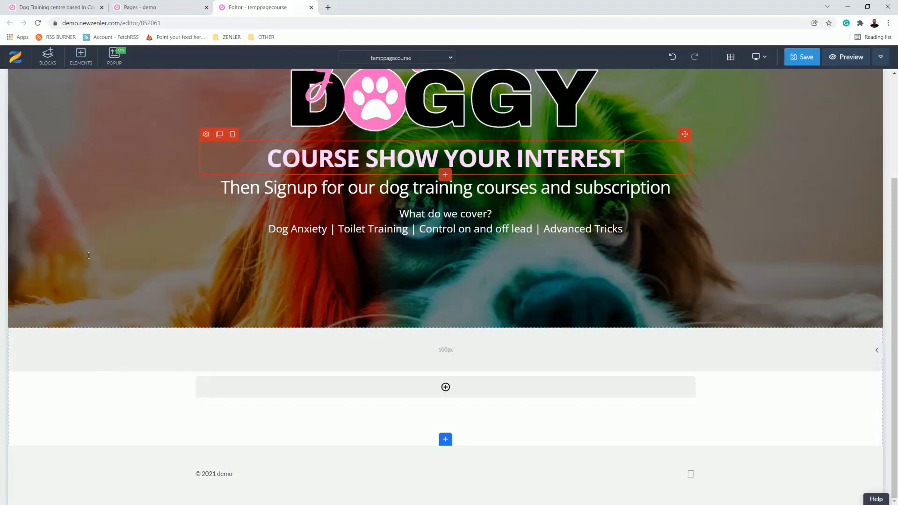
pyautogui.click(46, 68)
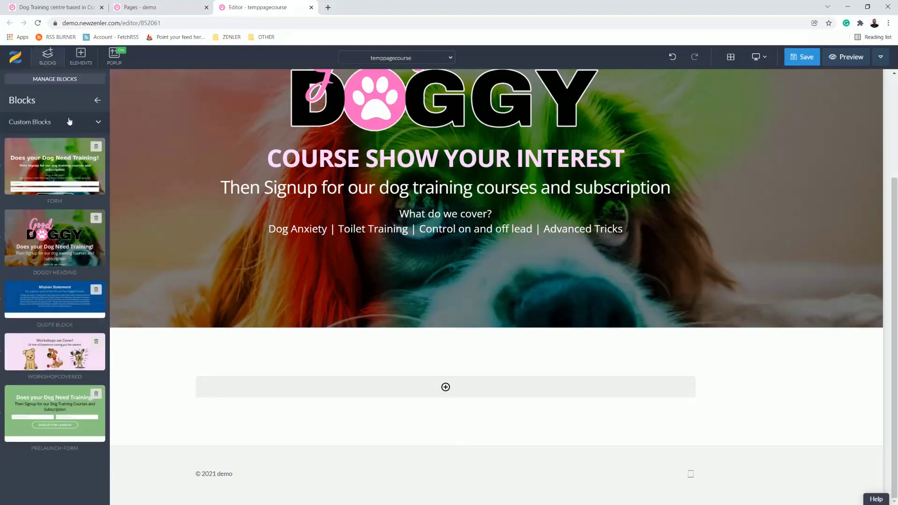
pyautogui.click(73, 124)
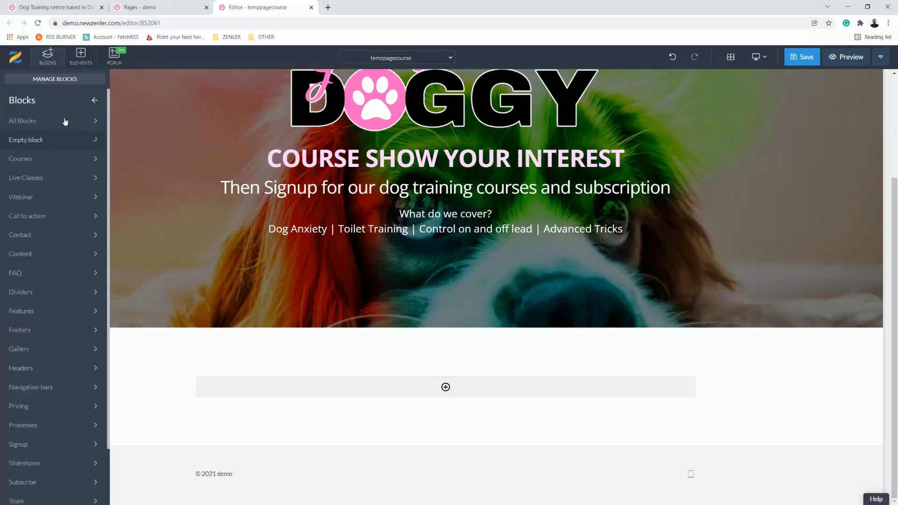
pyautogui.click(72, 142)
pyautogui.moveTo(54, 175)
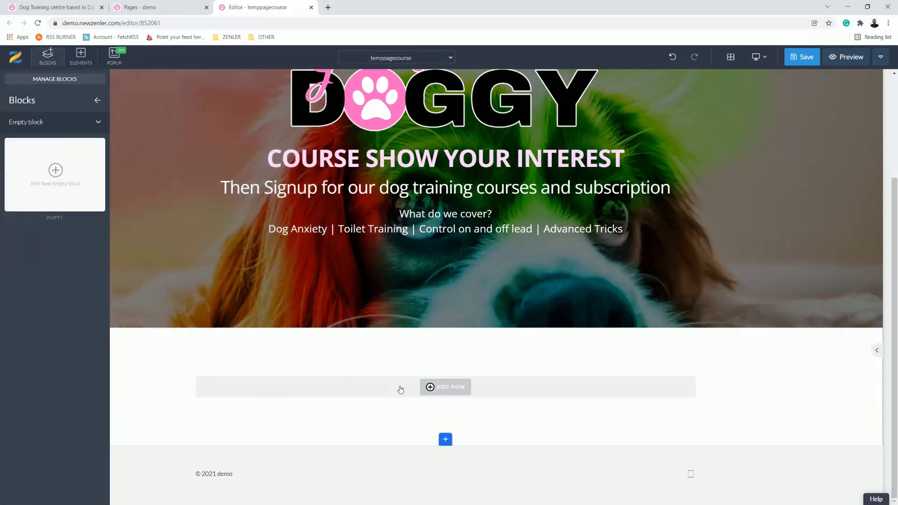
pyautogui.click(723, 369)
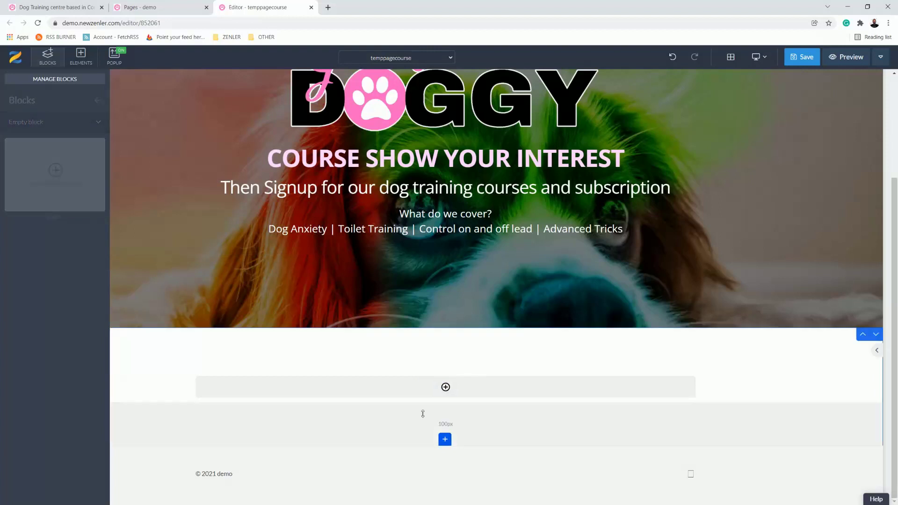
# Add a single-column 100% row to the empty block below the banner and insert a form in it
pyautogui.click(446, 388)
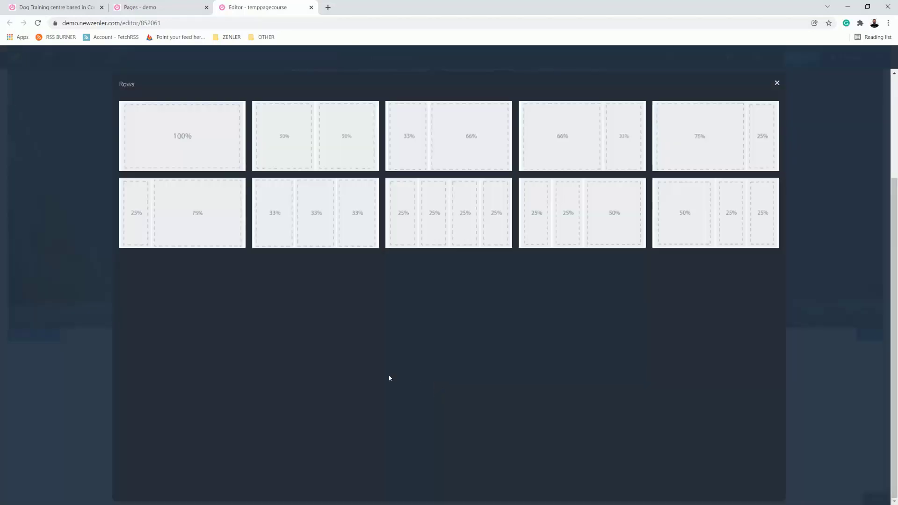
pyautogui.click(190, 145)
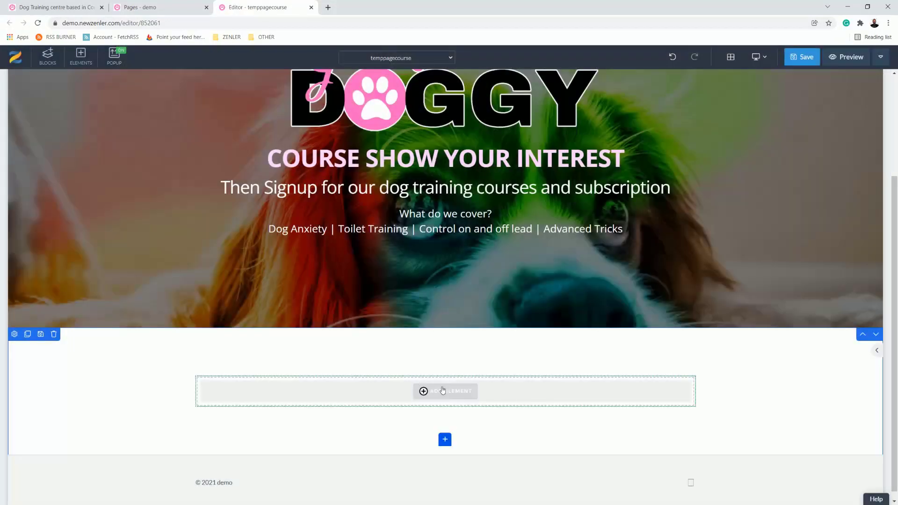
pyautogui.click(440, 396)
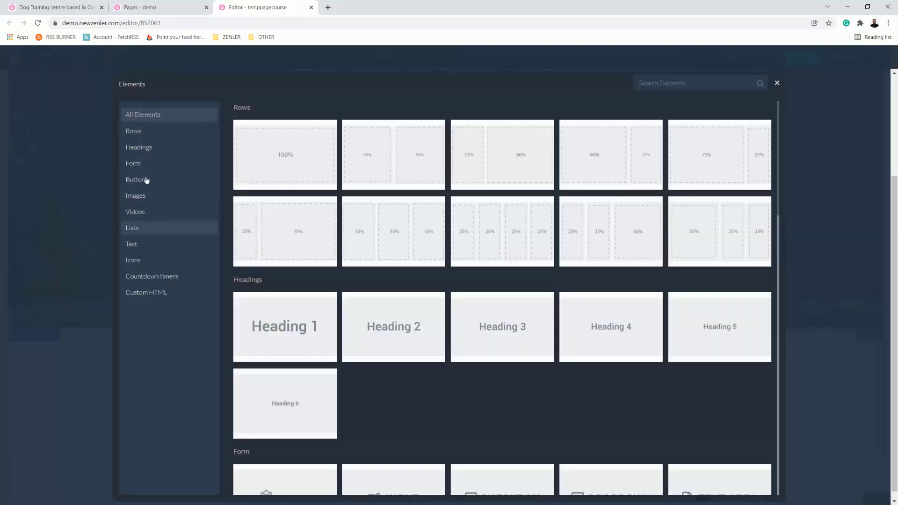
pyautogui.click(149, 162)
pyautogui.click(293, 136)
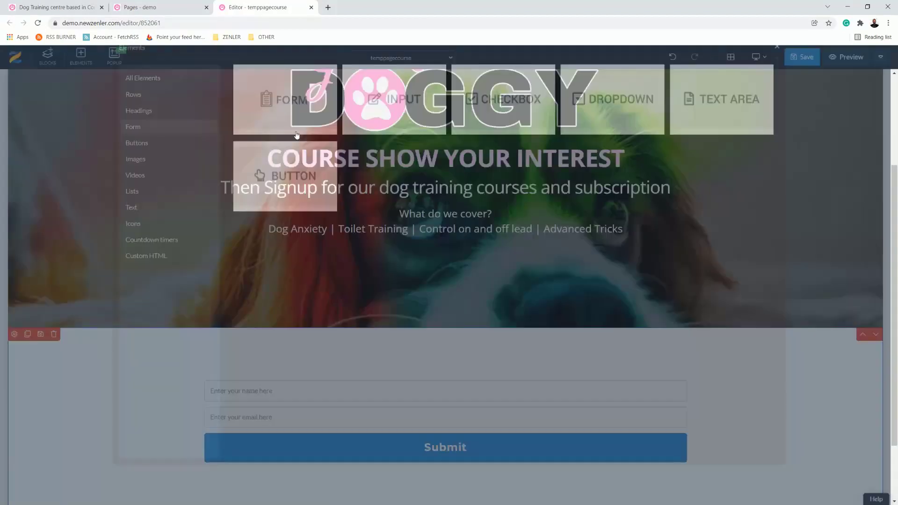
# Set the form's submit button text to "SHOW YOUR INTEREST"
pyautogui.moveTo(377, 437)
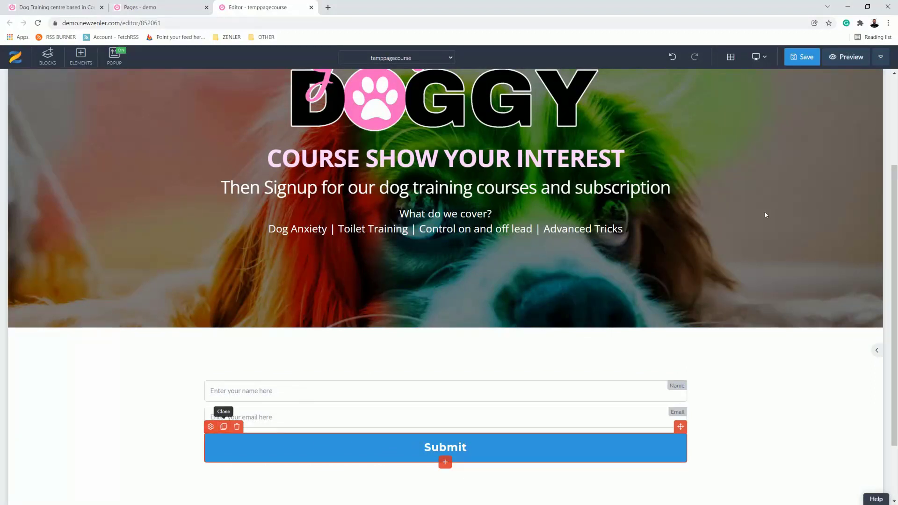
pyautogui.click(210, 426)
pyautogui.click(832, 105)
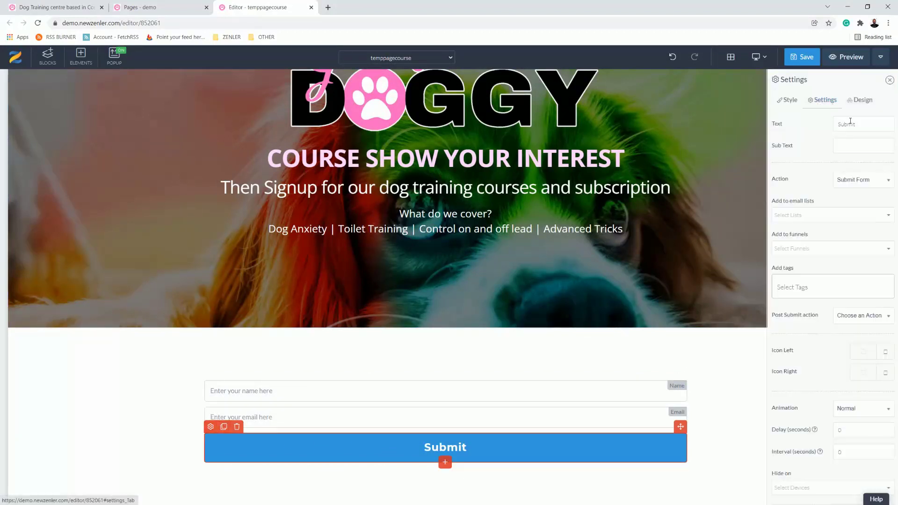
pyautogui.moveTo(858, 124); pyautogui.dragTo(819, 125)
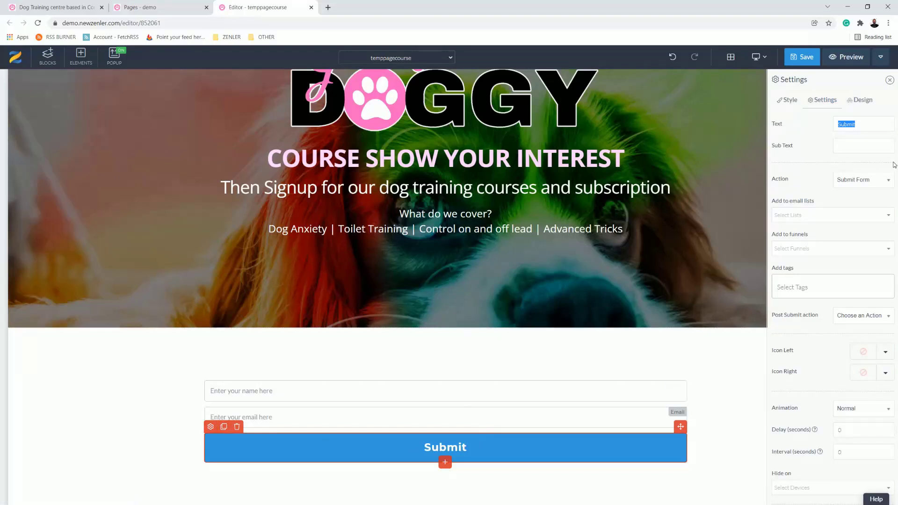
pyautogui.write('SHOW YOUR INTEREST')
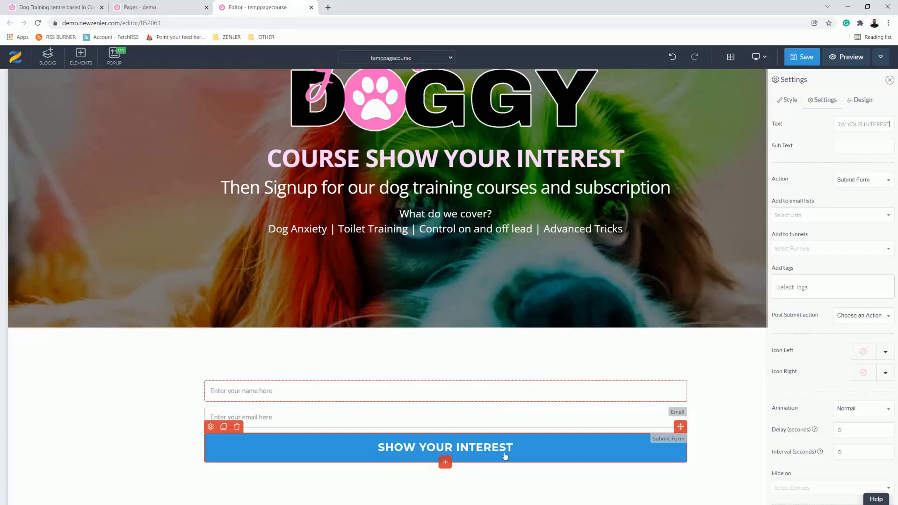
# Add the tag COURSEXINTEREST to the form's submit button and remove the blank tag beside it
pyautogui.click(785, 288)
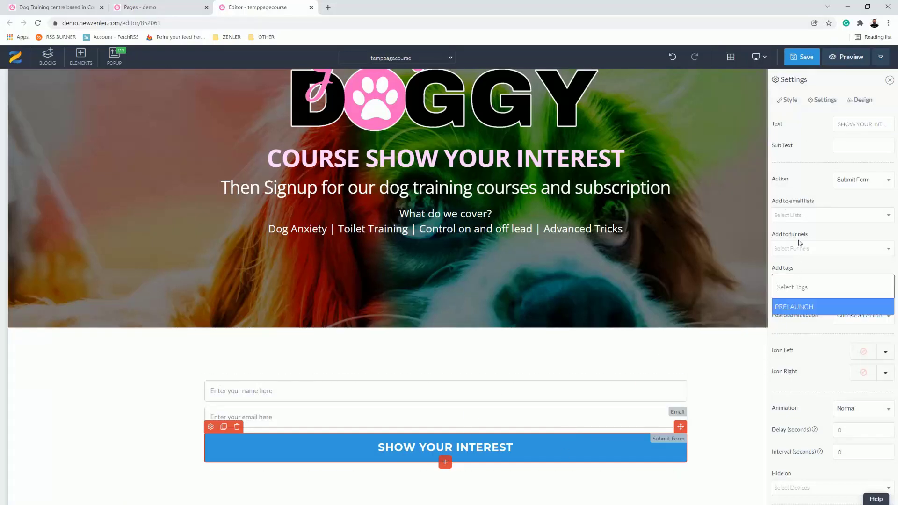
pyautogui.write('COURSEXINTEREST')
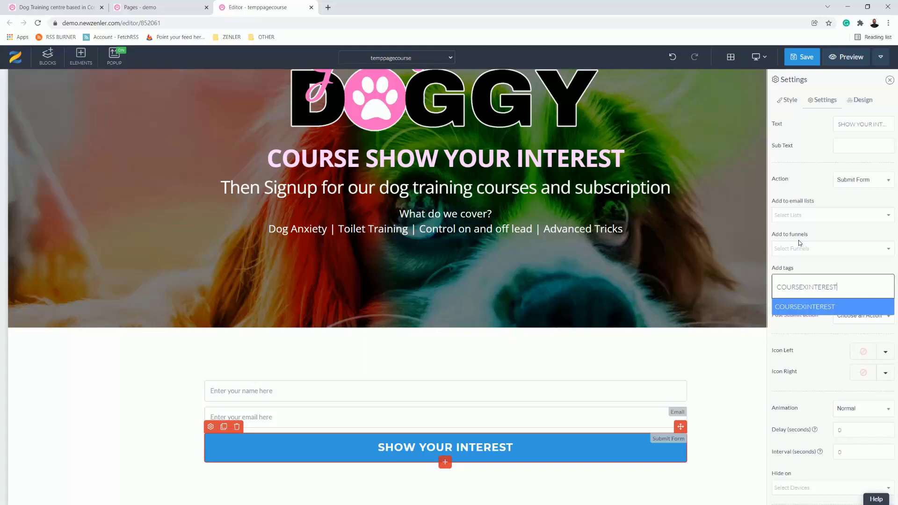
pyautogui.press('Return')
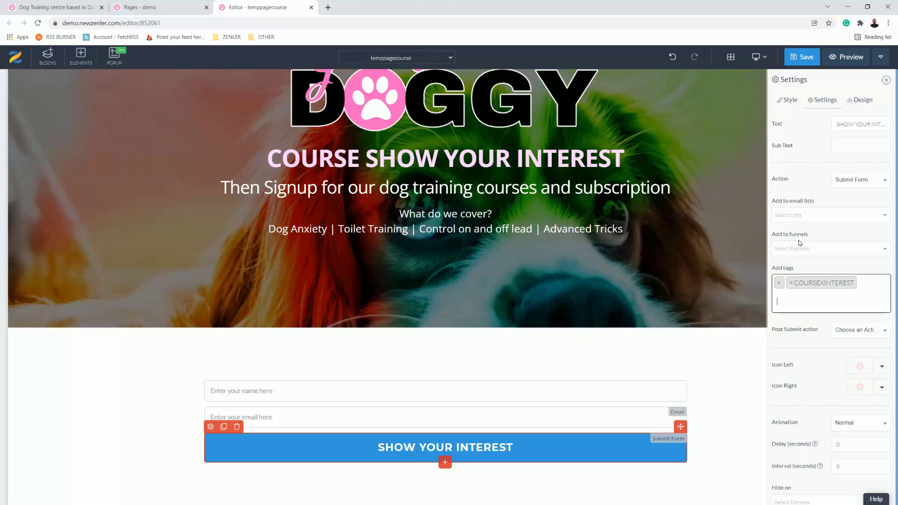
pyautogui.click(779, 284)
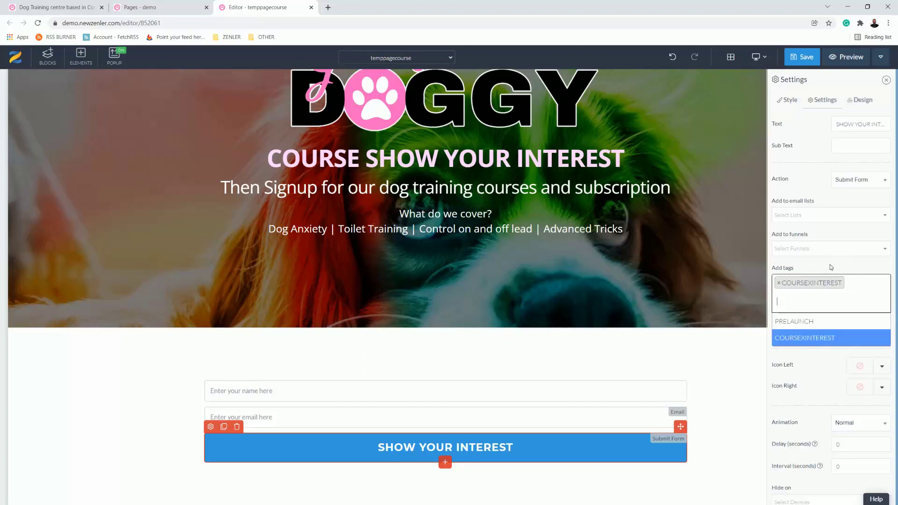
pyautogui.click(788, 286)
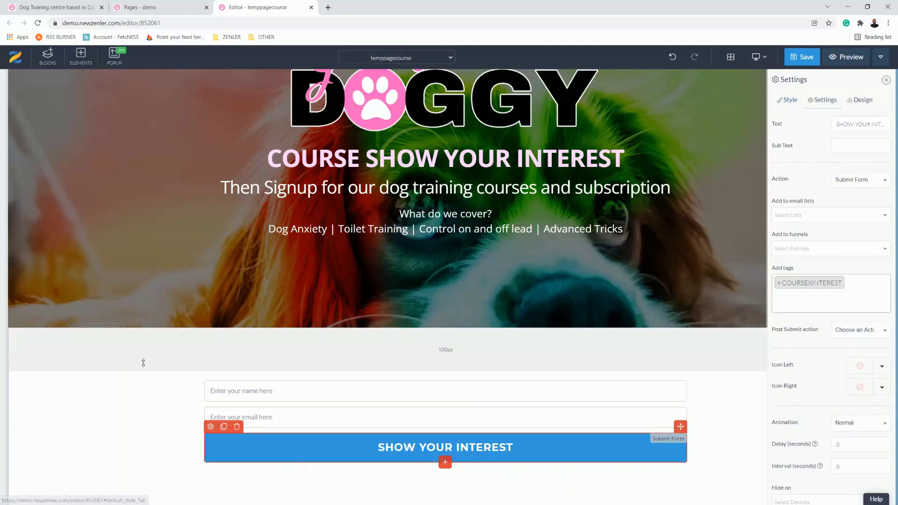
pyautogui.click(96, 395)
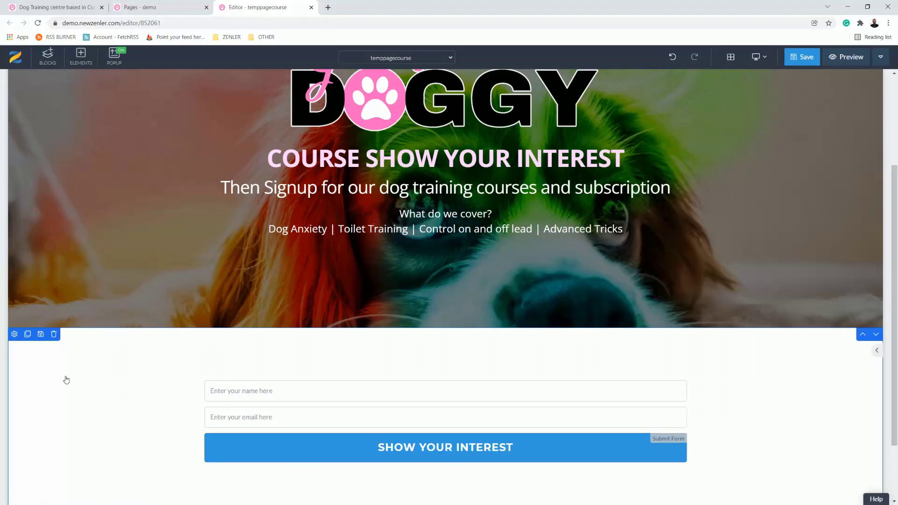
# Set the form block's background color to near-black #181818 and save the page
pyautogui.click(20, 338)
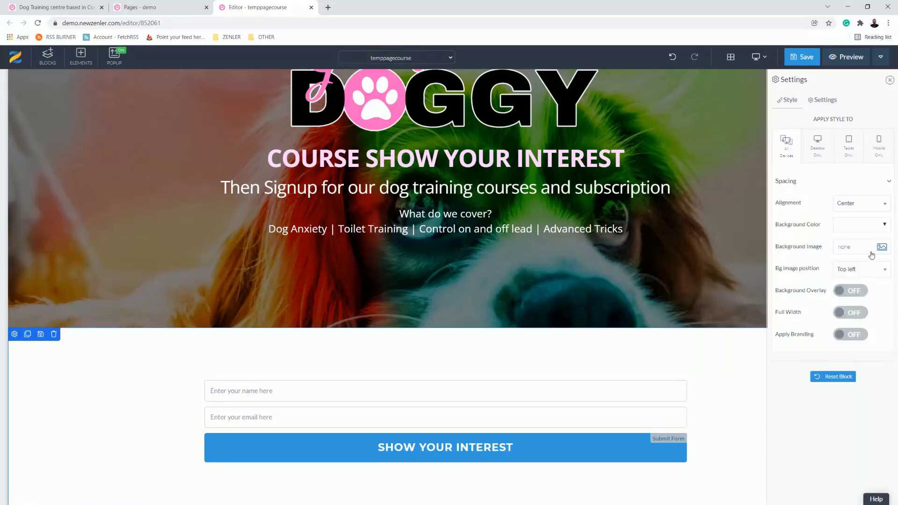
pyautogui.click(885, 225)
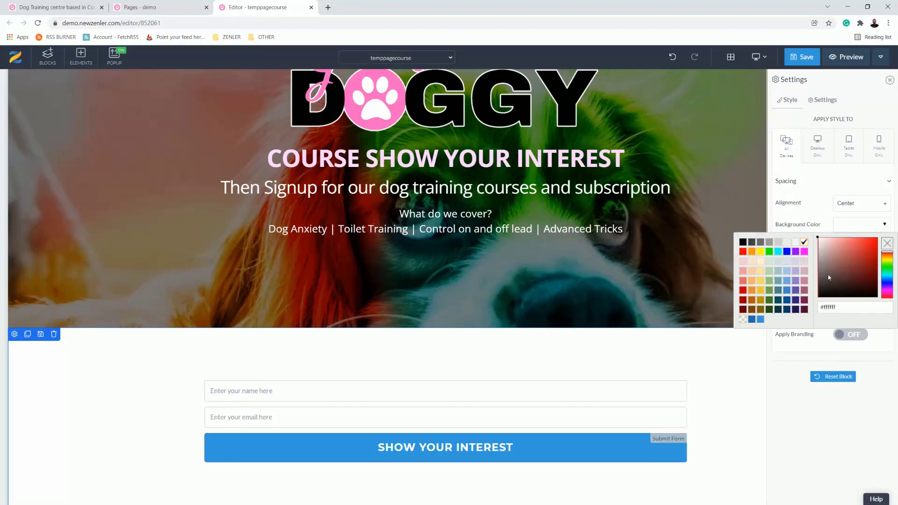
pyautogui.click(819, 294)
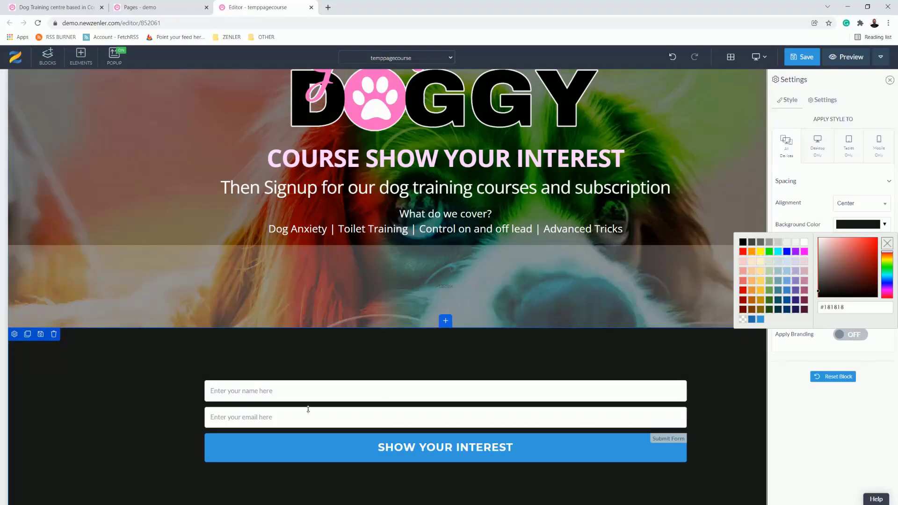
pyautogui.click(801, 60)
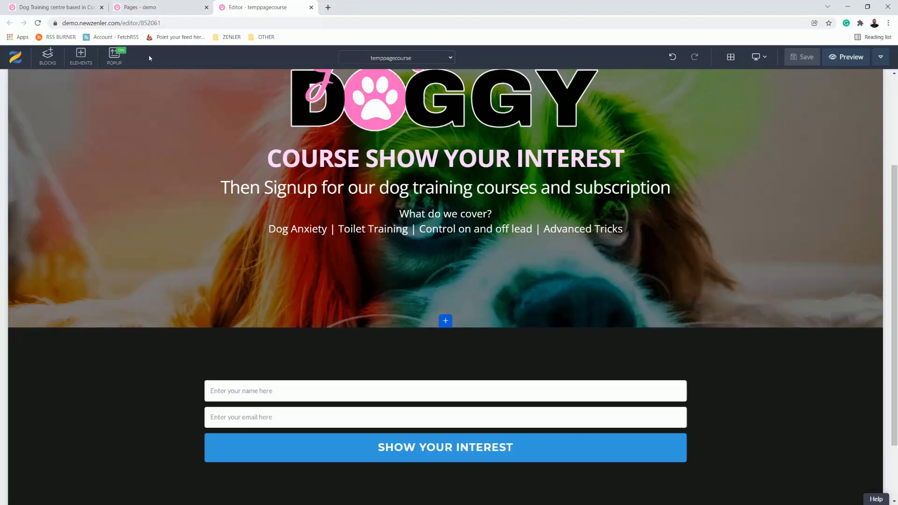
# Publish the temppagecourse page through its page settings in the site's page list
pyautogui.click(140, 8)
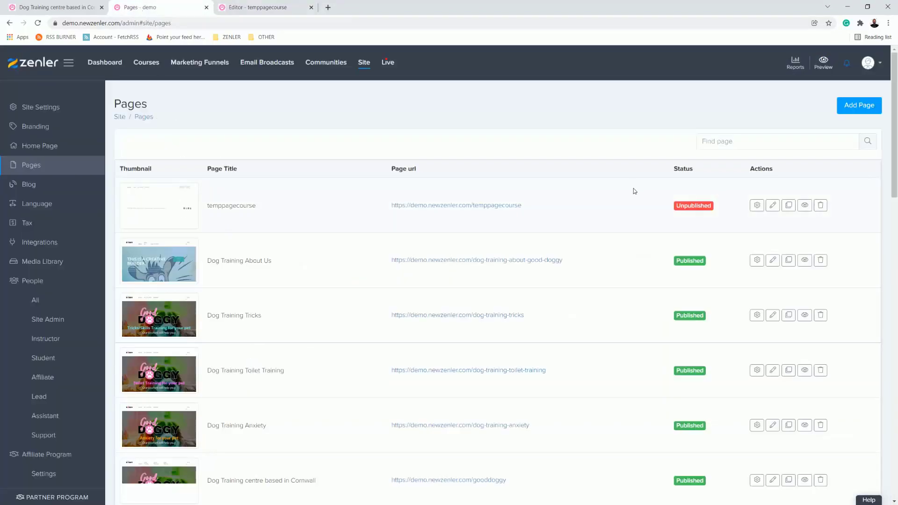
pyautogui.click(757, 205)
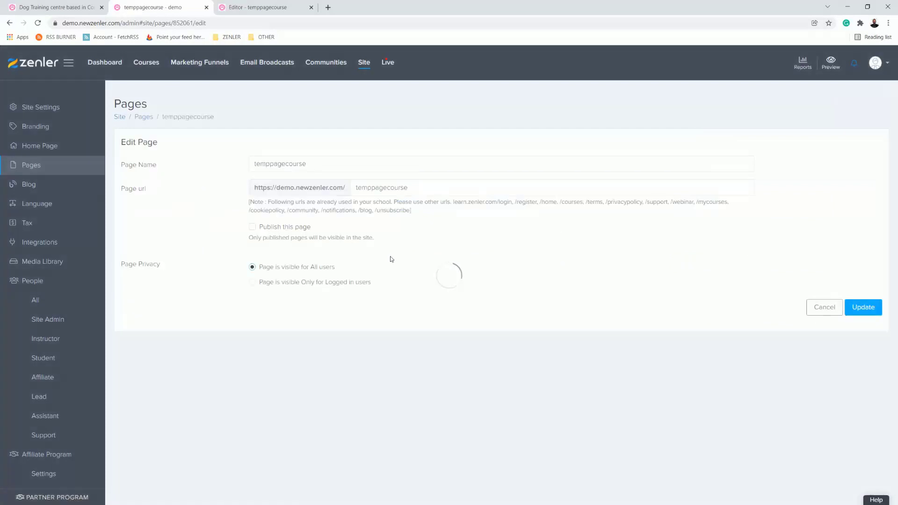
pyautogui.click(252, 226)
pyautogui.click(855, 311)
# Copy the temppagecourse page URL, open it in a new incognito window and review the live page
pyautogui.moveTo(520, 207); pyautogui.dragTo(332, 210)
pyautogui.hotkey('ctrl', 'c')
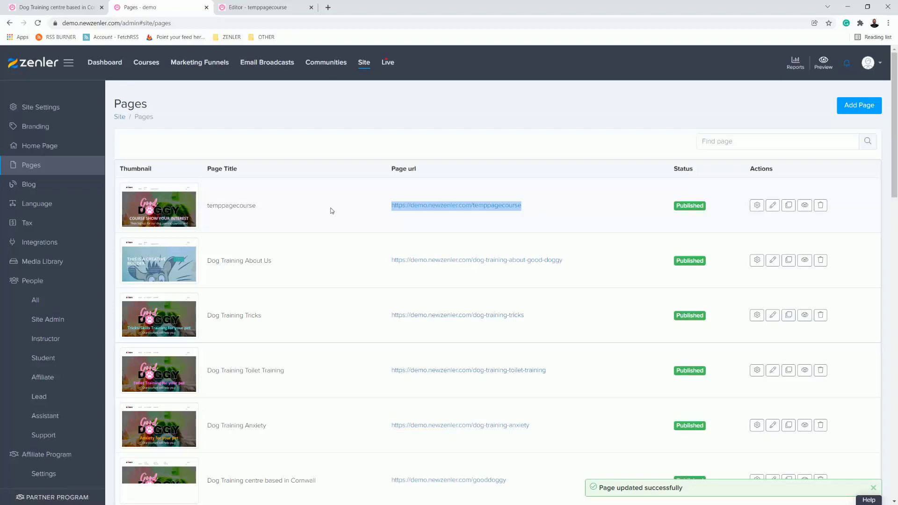
pyautogui.click(888, 23)
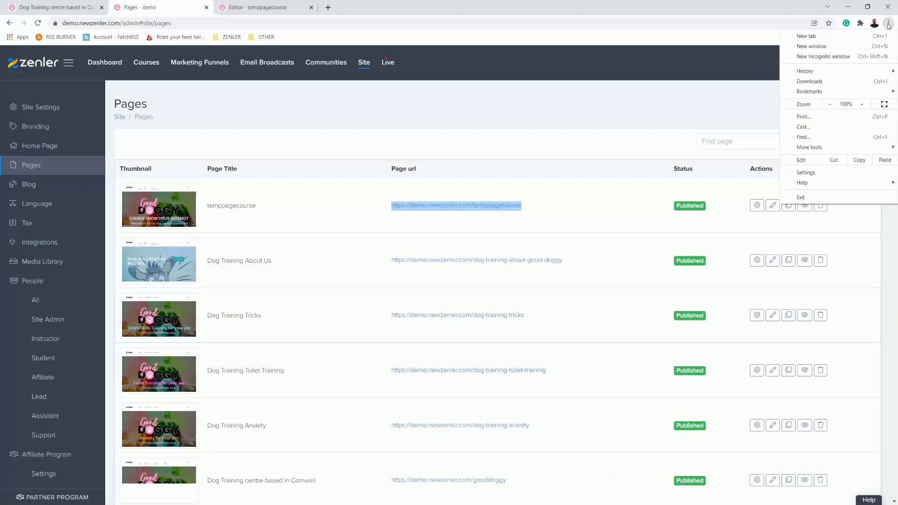
pyautogui.click(810, 57)
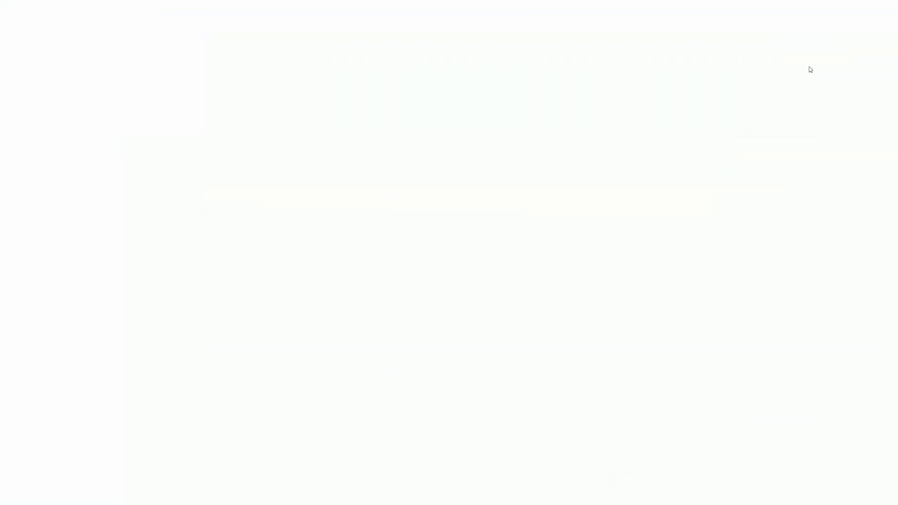
pyautogui.hotkey('ctrl', 'v')
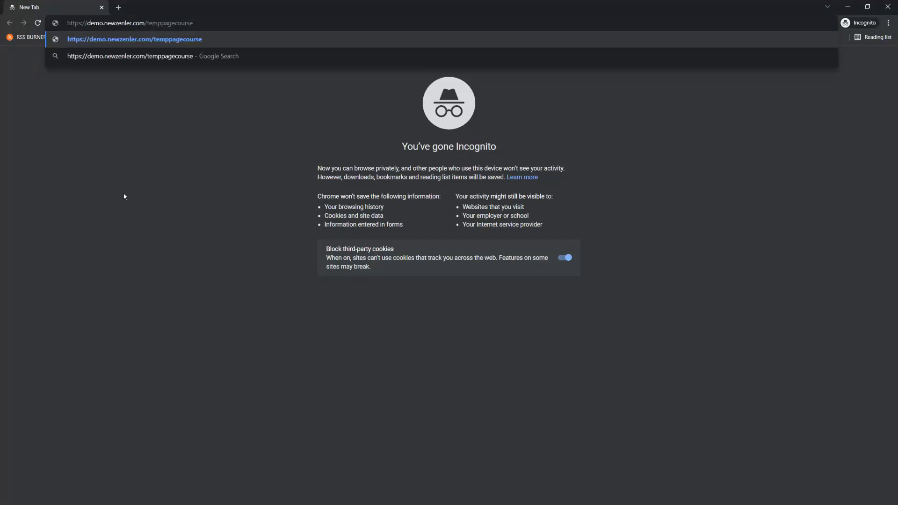
pyautogui.press('Return')
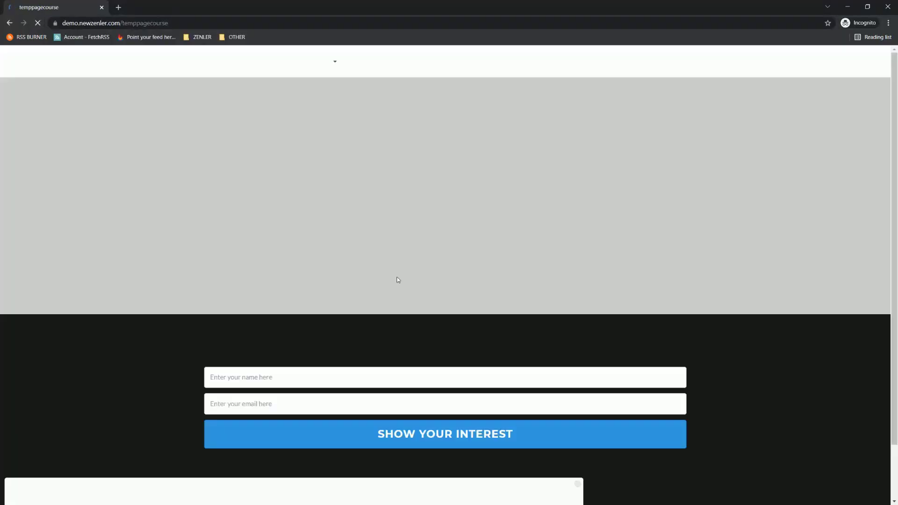
pyautogui.scroll(-4, 616, 256)
pyautogui.scroll(4, 616, 256)
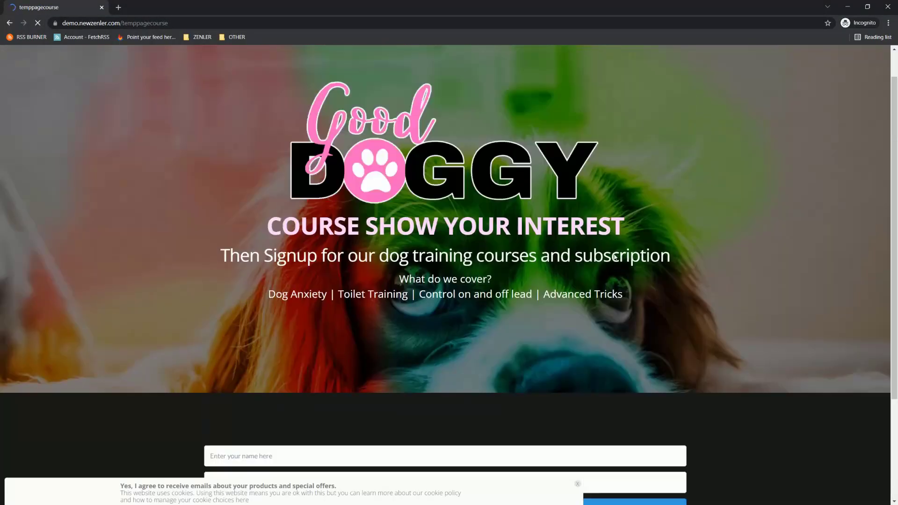
pyautogui.scroll(-4, 583, 250)
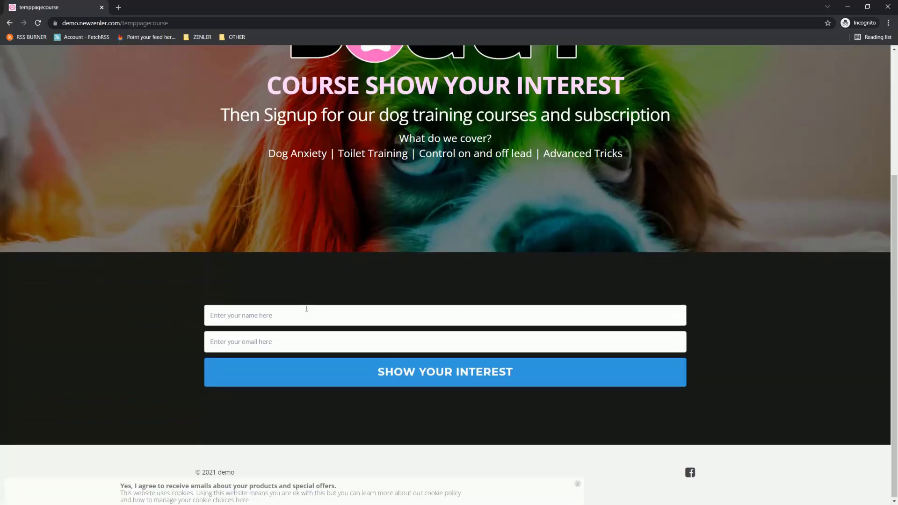
# Fill in the interest form with a test first name and a plus-addressed test e-mail, and submit it
pyautogui.click(237, 315)
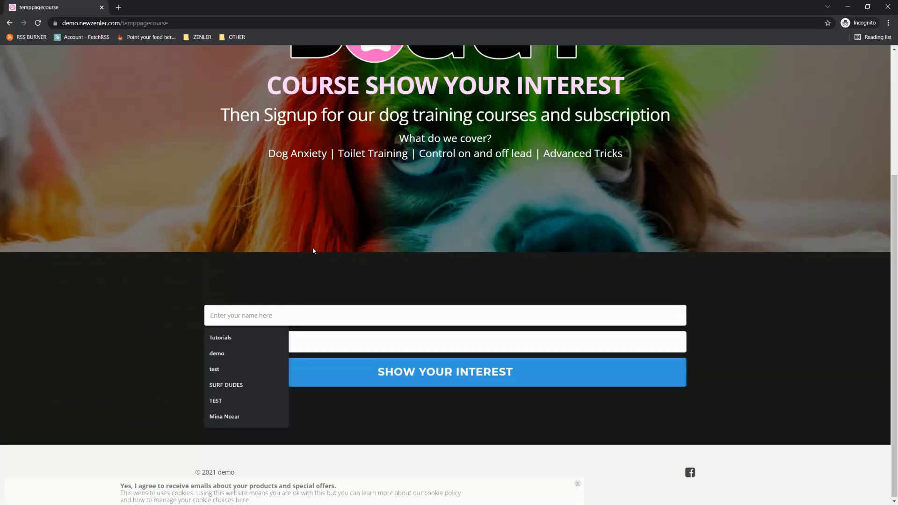
pyautogui.write('GARY')
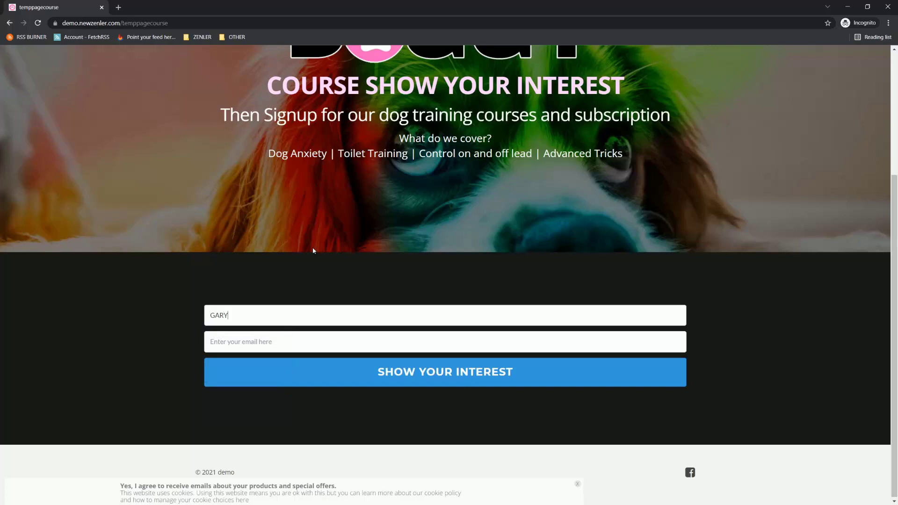
pyautogui.press('Tab')
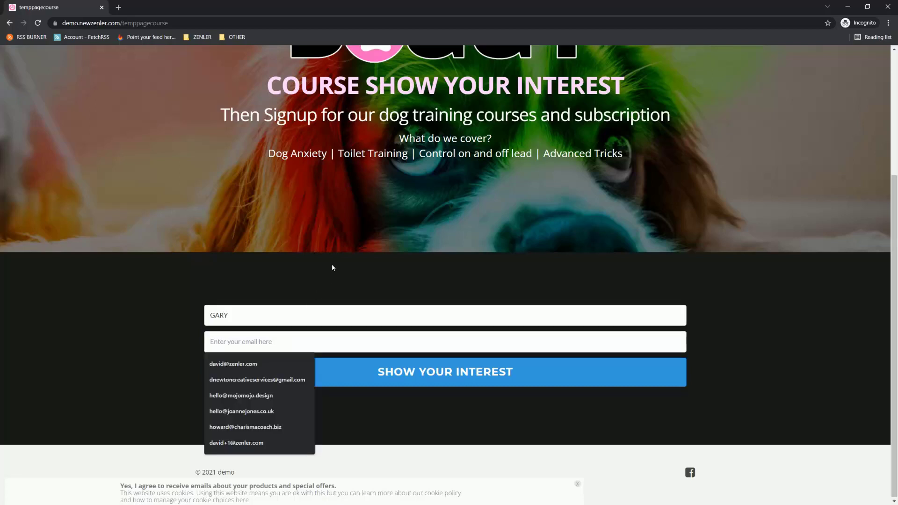
pyautogui.click(237, 364)
pyautogui.click(227, 342)
pyautogui.write('+')
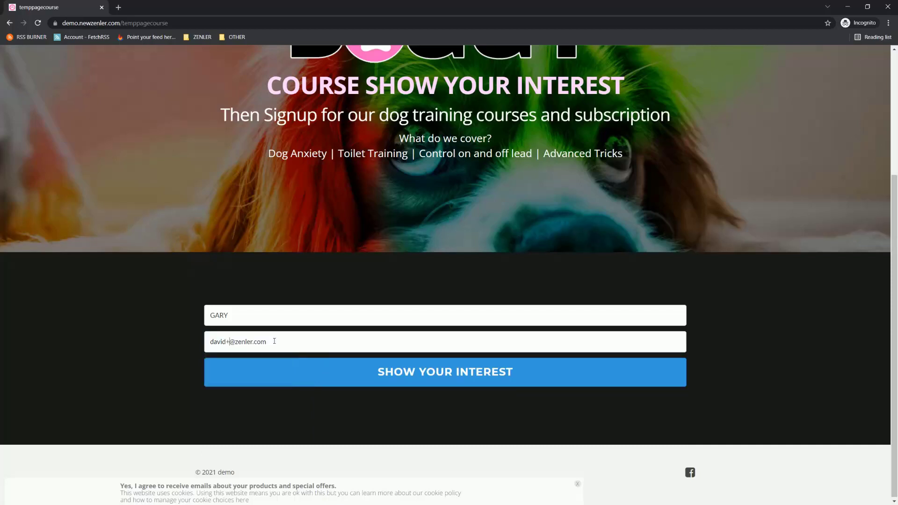
pyautogui.write('10')
pyautogui.click(521, 374)
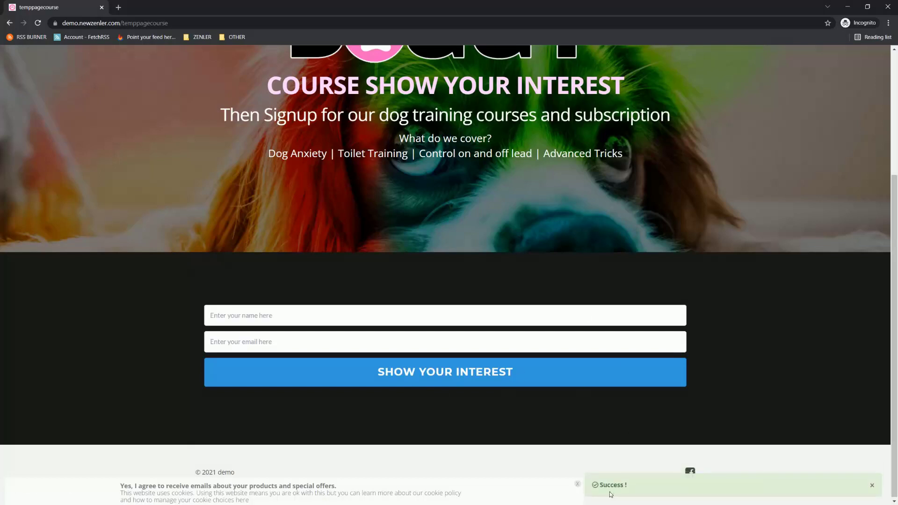
# Return to the Zenler admin window, open the list of leads and examine the new lead's e-mail and tag
pyautogui.click(848, 8)
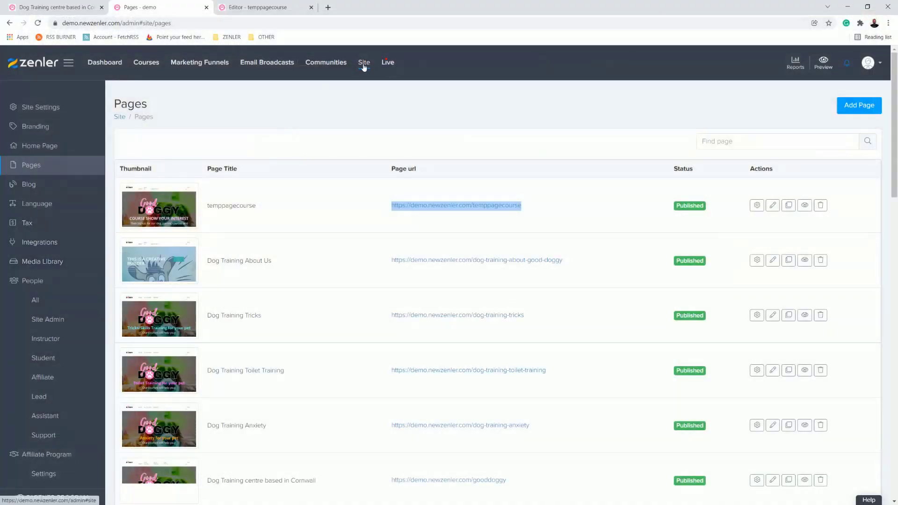
pyautogui.click(77, 399)
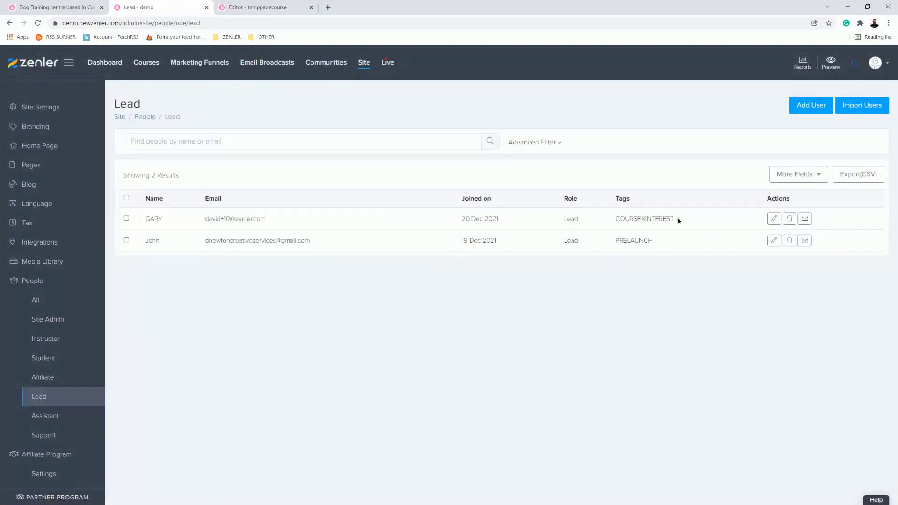
pyautogui.moveTo(678, 221); pyautogui.dragTo(613, 220)
pyautogui.moveTo(268, 219); pyautogui.dragTo(200, 221)
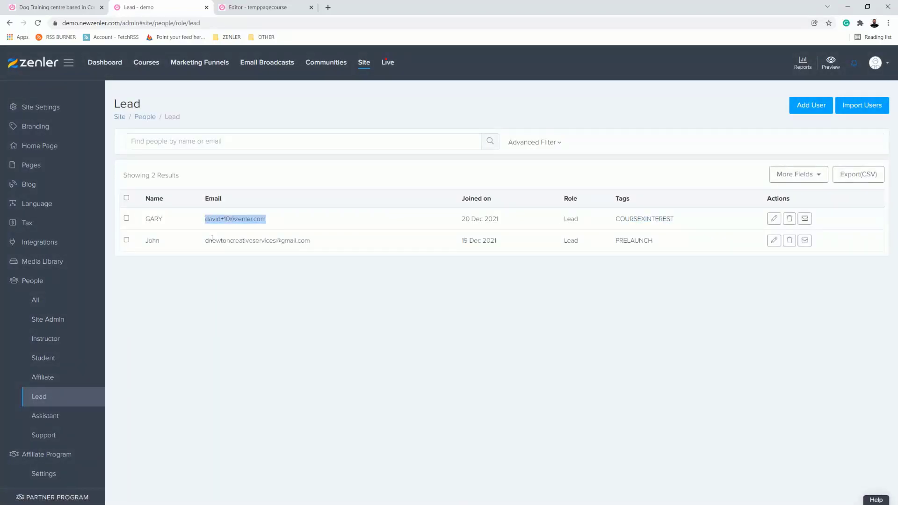
pyautogui.moveTo(687, 221); pyautogui.dragTo(613, 221)
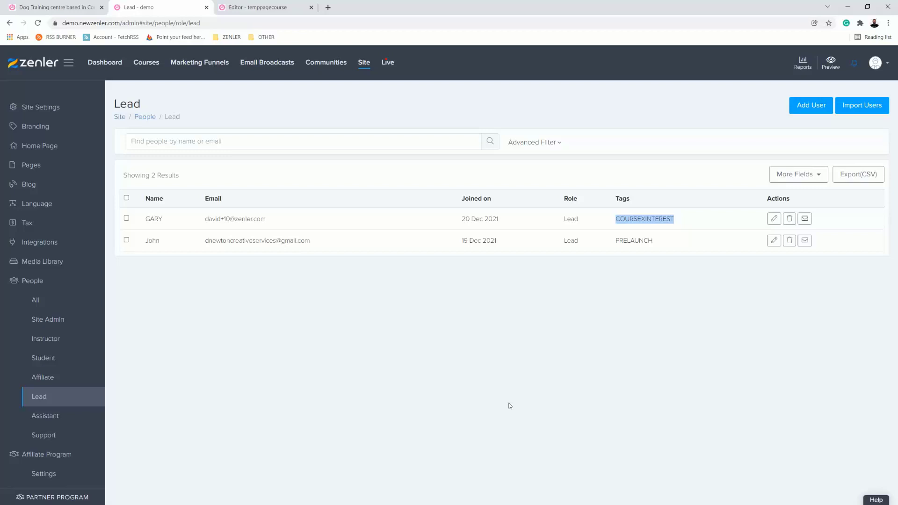
pyautogui.moveTo(680, 220); pyautogui.dragTo(604, 221)
pyautogui.click(596, 295)
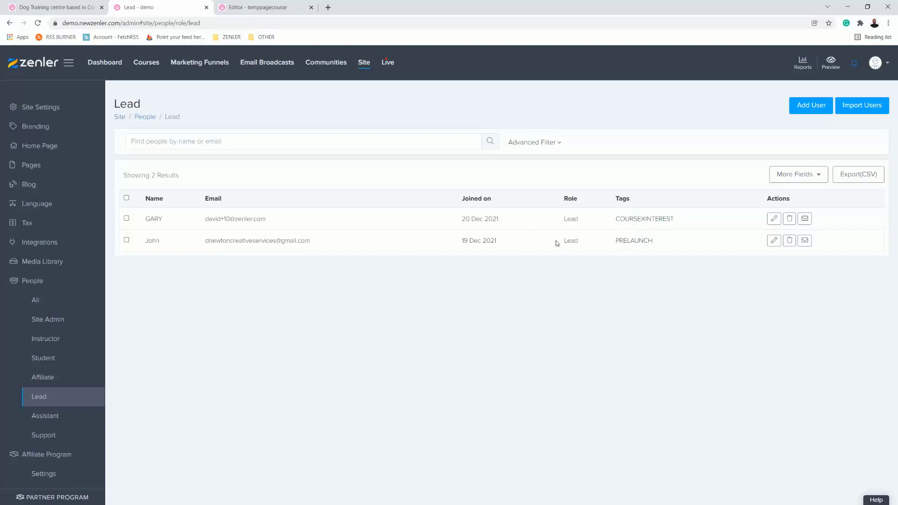
# Filter the leads with an advanced filter for user tag contains COURSEXINTEREST
pyautogui.click(556, 143)
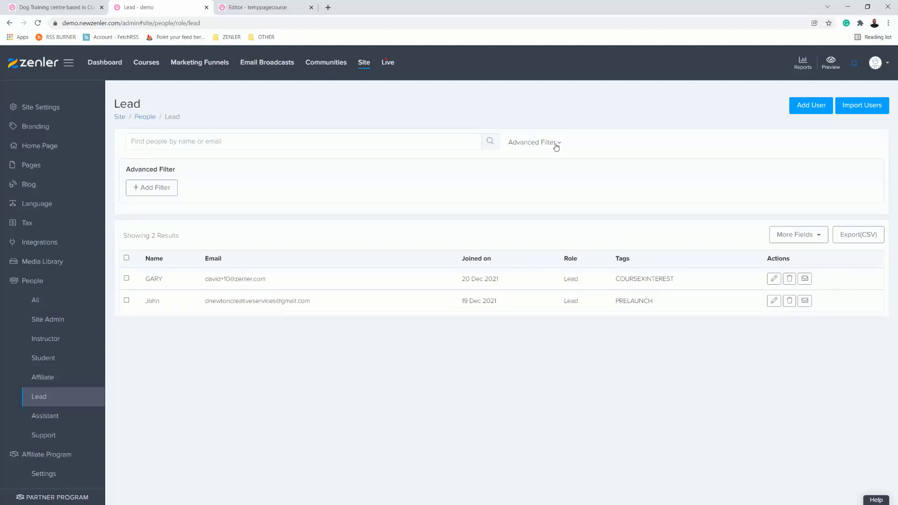
pyautogui.click(158, 188)
pyautogui.click(307, 193)
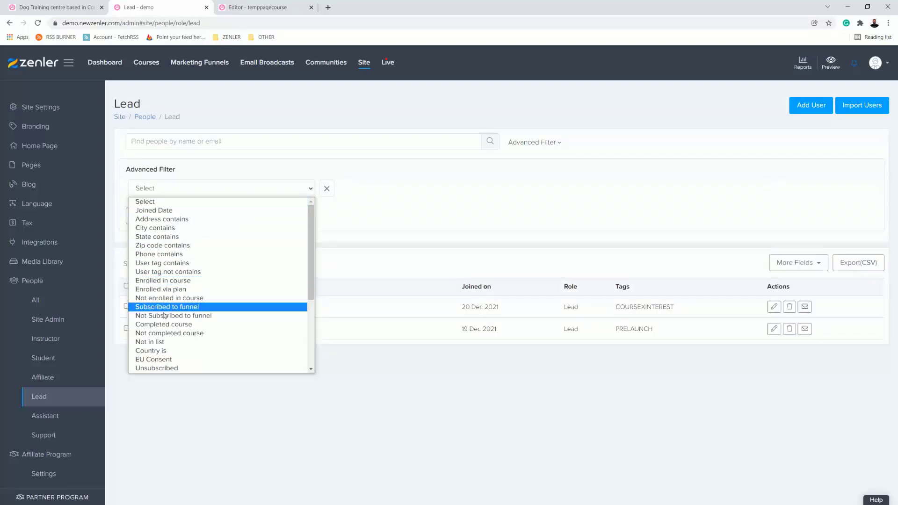
pyautogui.scroll(-3, 167, 327)
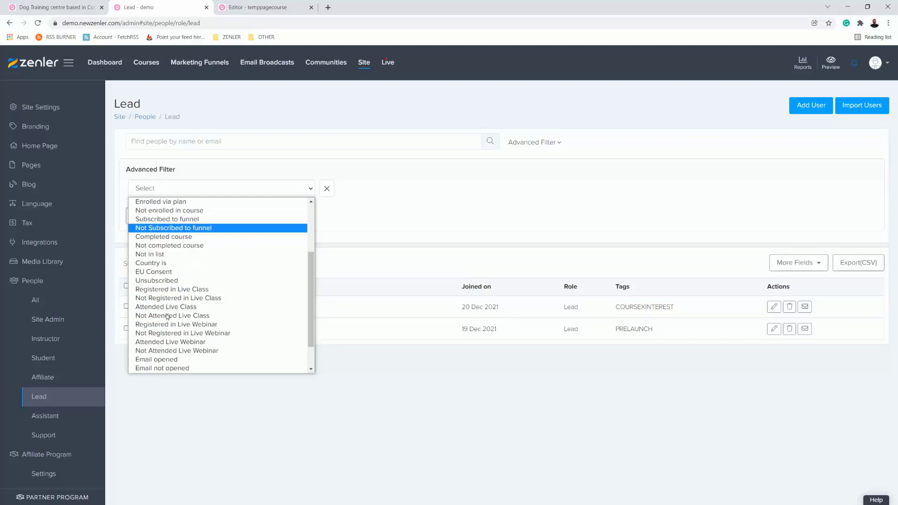
pyautogui.scroll(-2, 167, 316)
pyautogui.scroll(5, 167, 316)
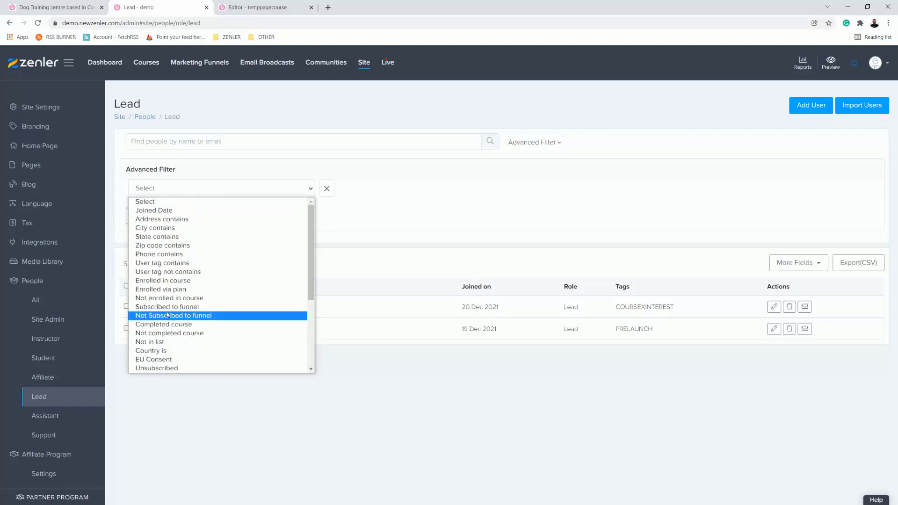
pyautogui.click(167, 263)
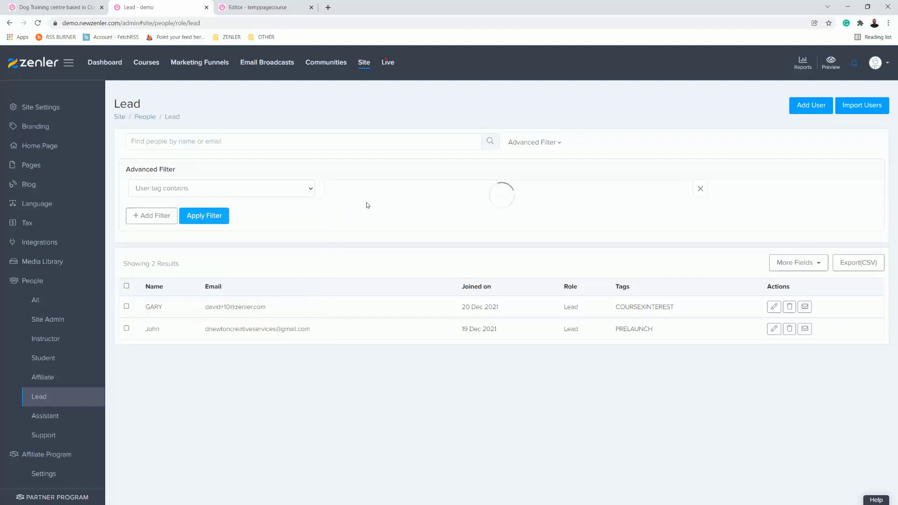
pyautogui.click(367, 205)
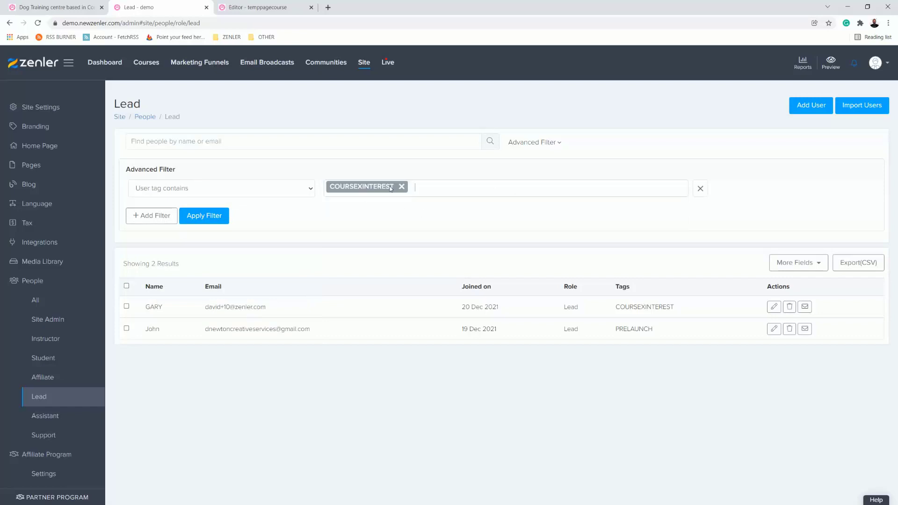
pyautogui.click(205, 219)
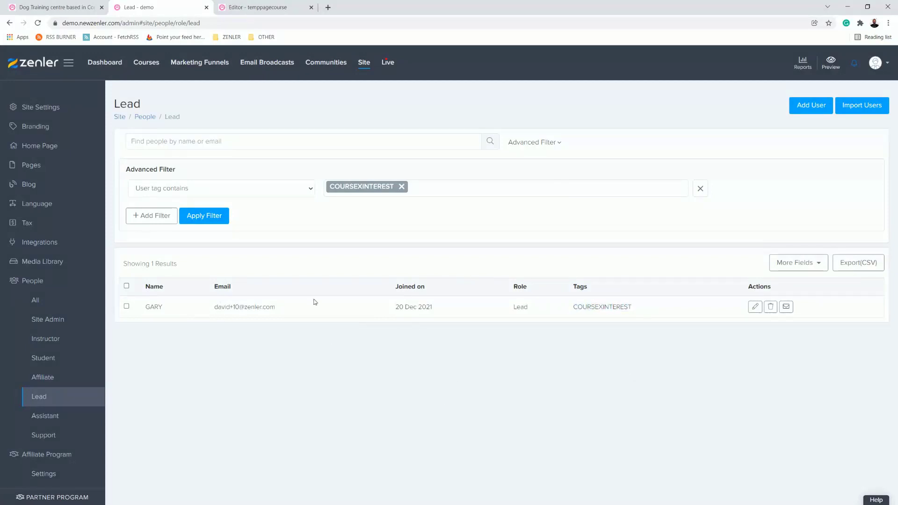
# Create a new course titled COURSE X, leaving its subtitle and summary empty
pyautogui.click(146, 63)
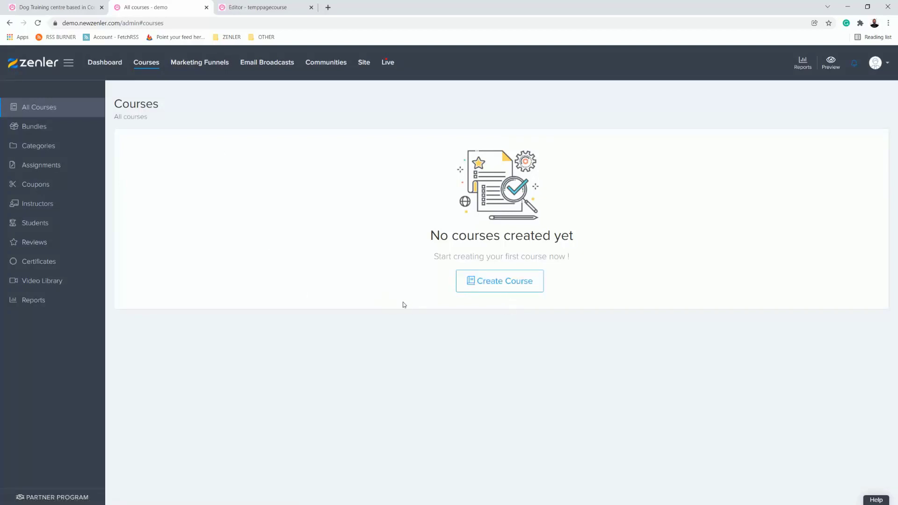
pyautogui.click(492, 285)
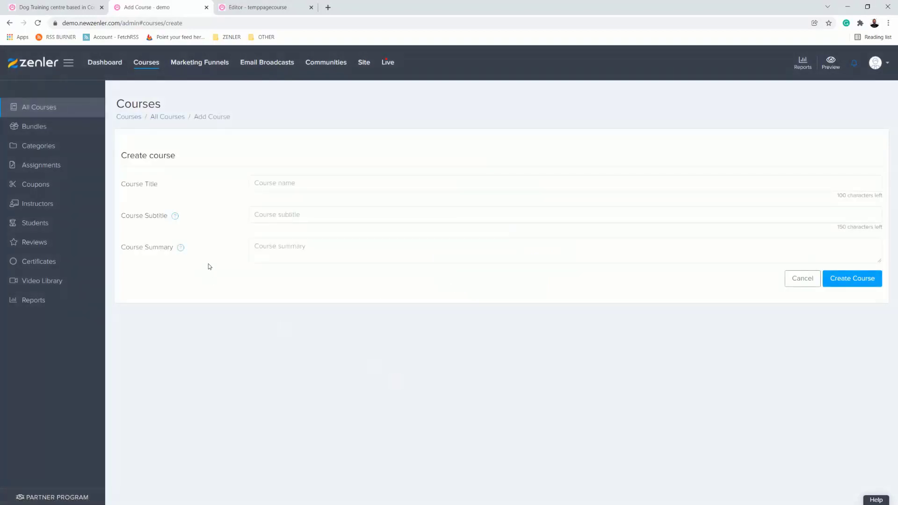
pyautogui.click(281, 184)
pyautogui.write('CO')
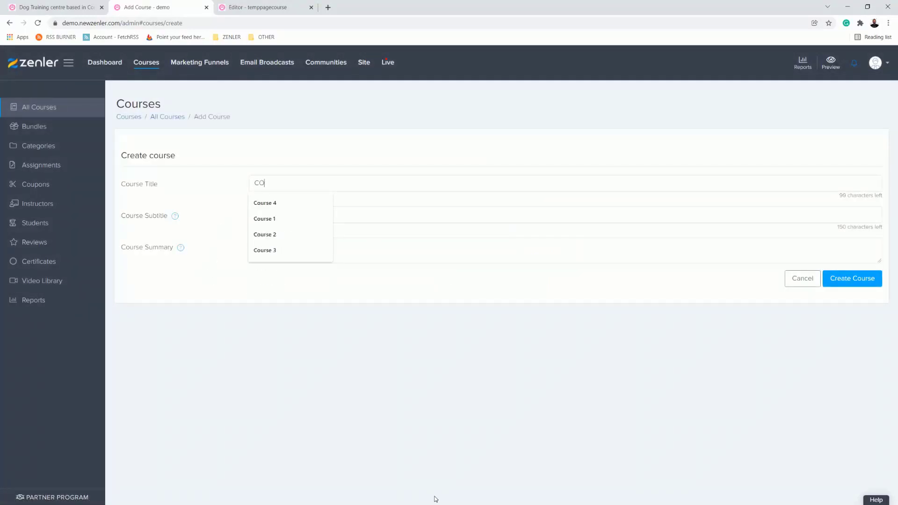
pyautogui.write('URSE X')
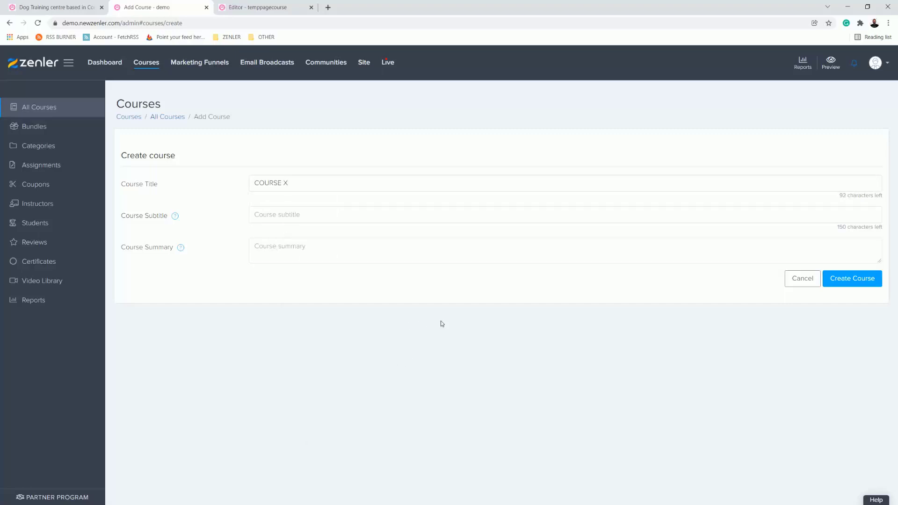
pyautogui.click(841, 285)
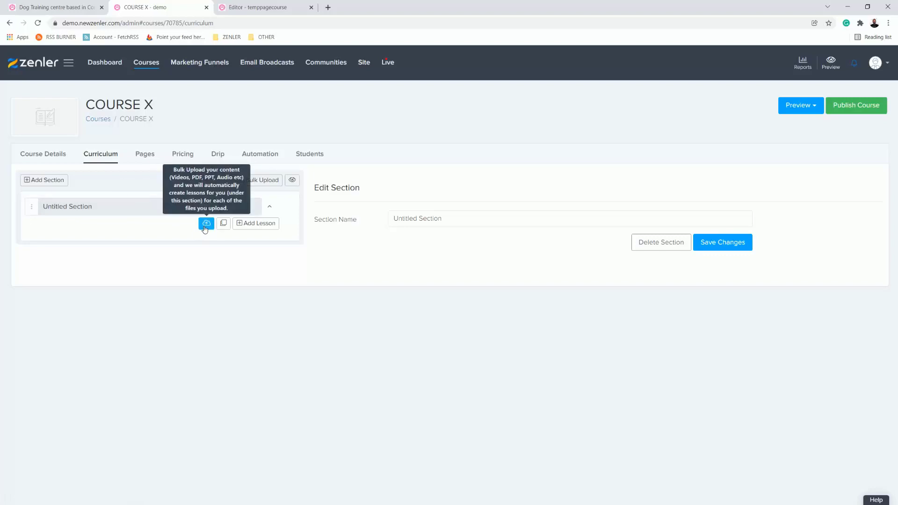
# Add a lesson to the course's untitled section, set it as draft and save the changes
pyautogui.click(256, 223)
pyautogui.click(462, 207)
pyautogui.click(609, 238)
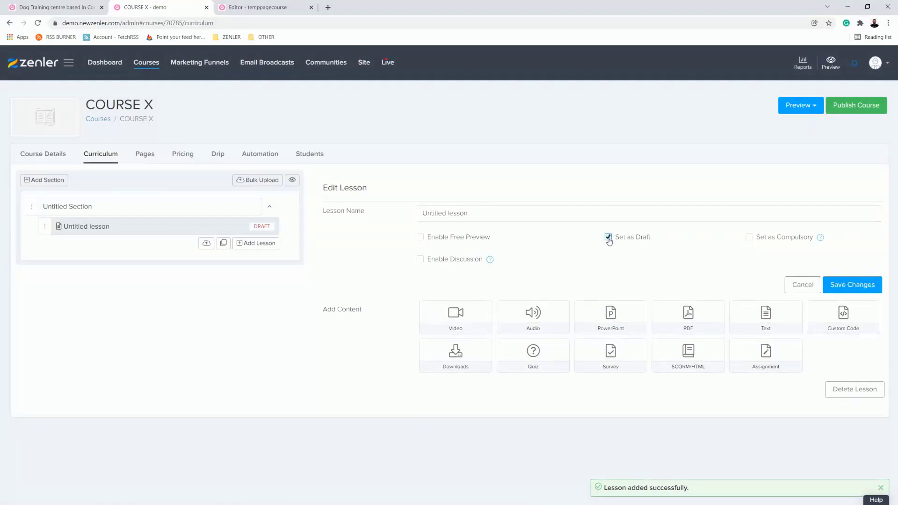
pyautogui.click(852, 284)
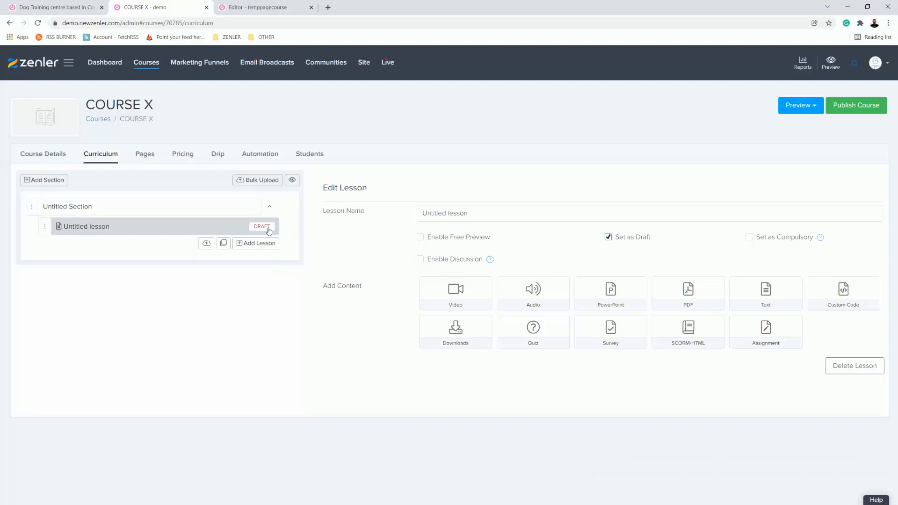
# Preview COURSE X's sales page from its course pages, close the temppagecourse editor, and review the default sections
pyautogui.click(146, 157)
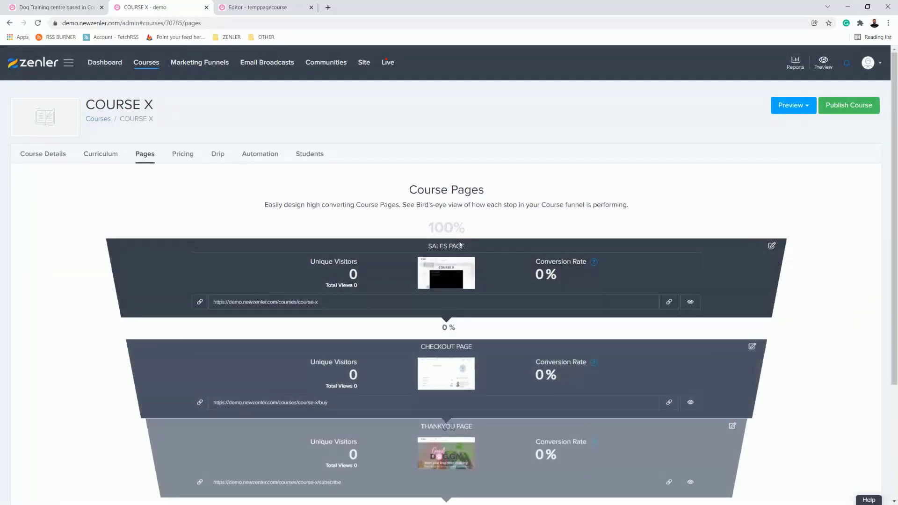
pyautogui.scroll(-1, 459, 228)
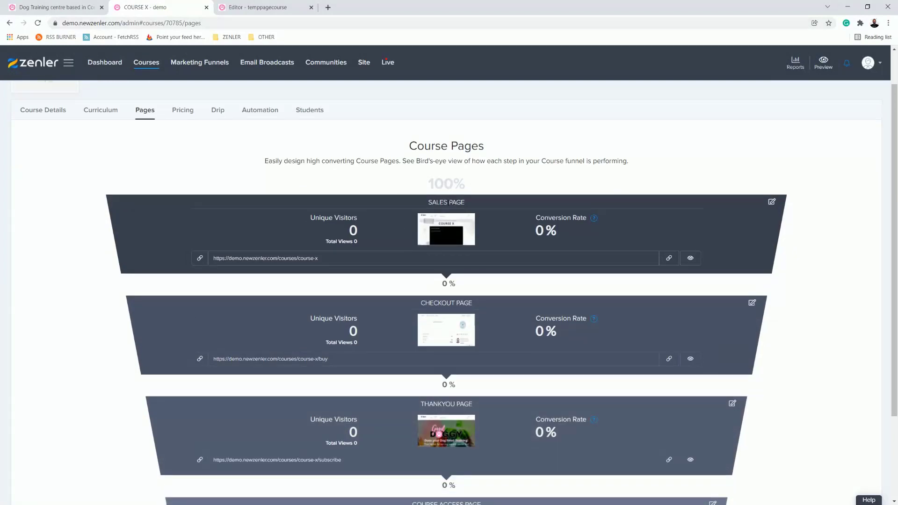
pyautogui.click(689, 257)
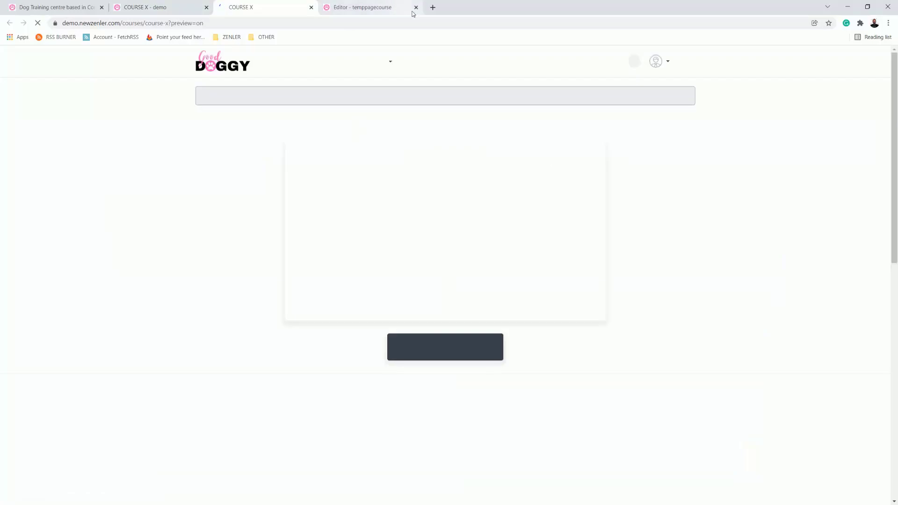
pyautogui.click(416, 7)
pyautogui.scroll(-8, 531, 277)
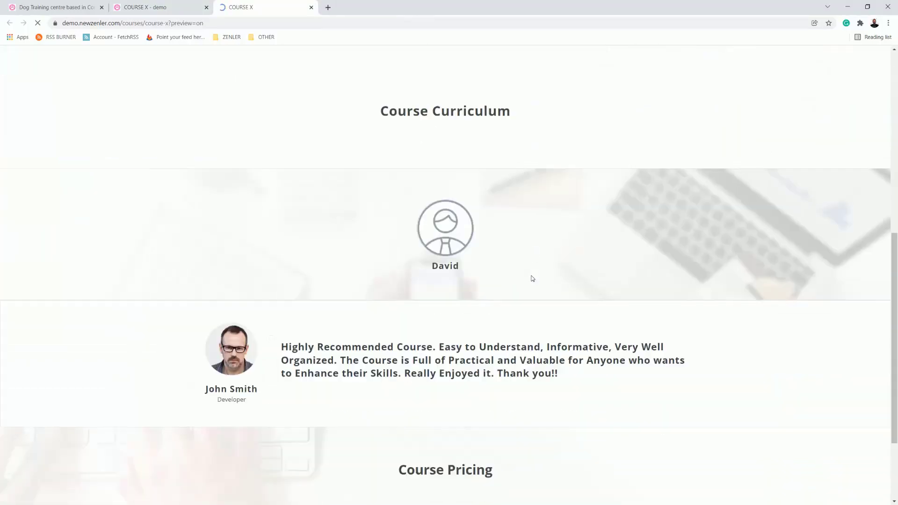
pyautogui.scroll(-3, 531, 279)
pyautogui.scroll(7, 531, 278)
pyautogui.scroll(-6, 532, 278)
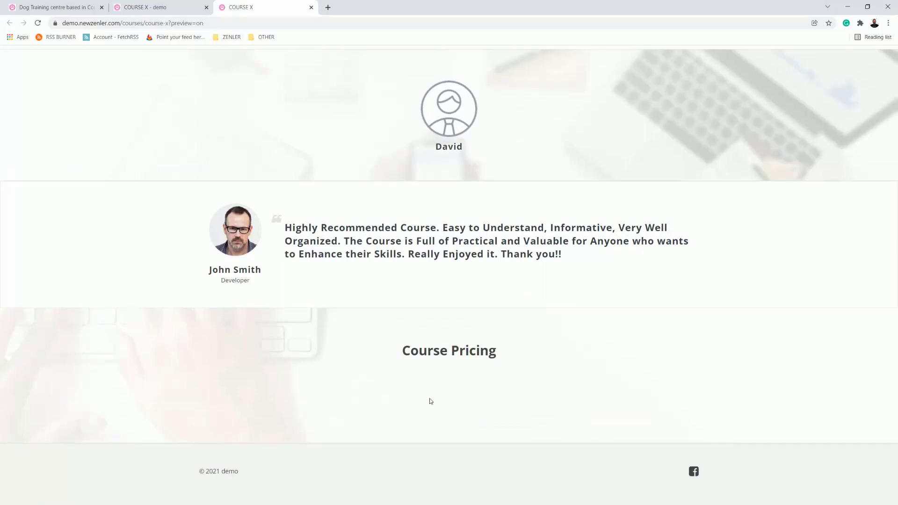
pyautogui.scroll(7, 549, 309)
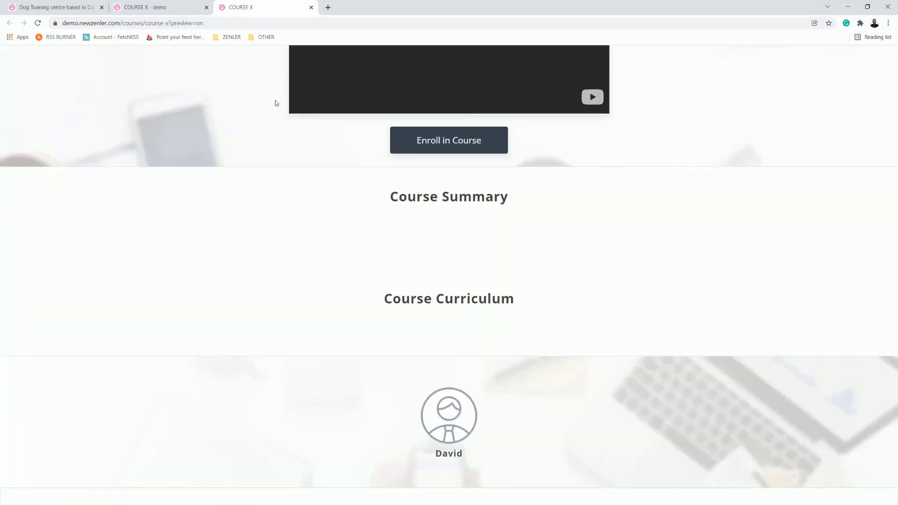
# Return to COURSE X's course pages and open the sales page for editing
pyautogui.click(150, 8)
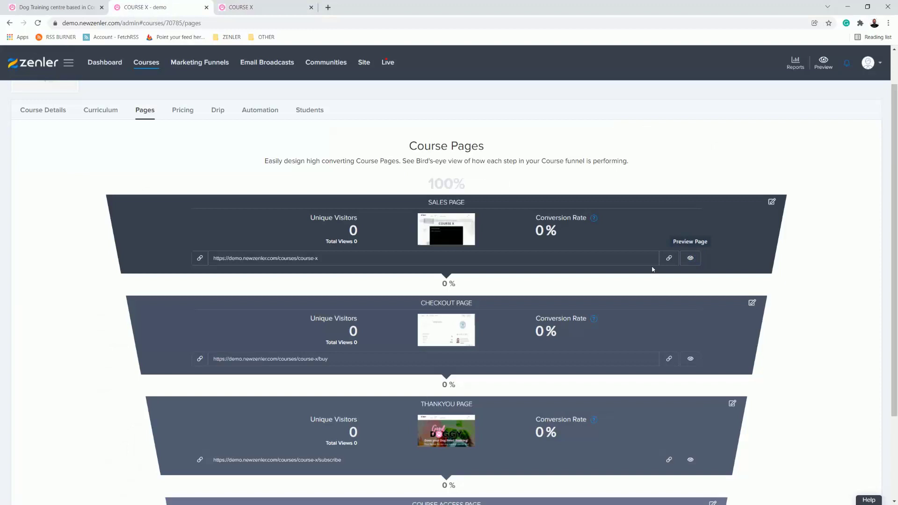
pyautogui.click(669, 258)
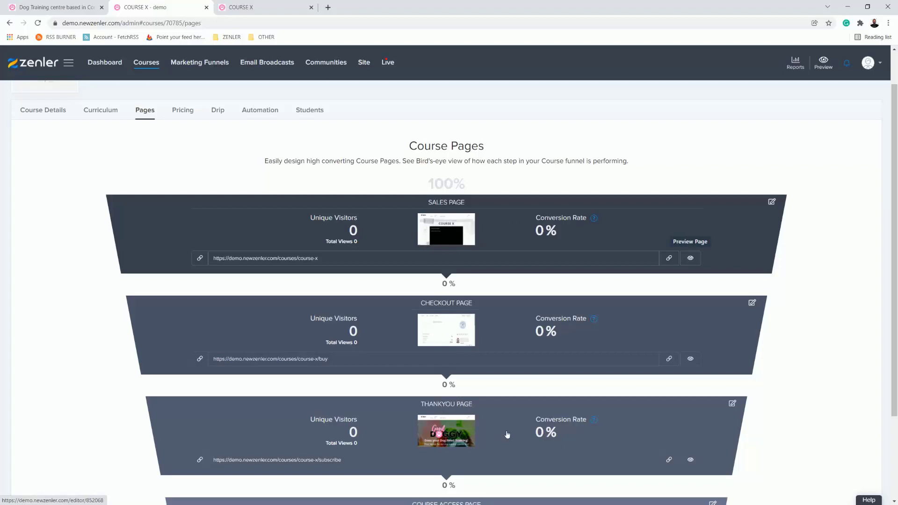
pyautogui.scroll(-2, 520, 422)
pyautogui.scroll(3, 430, 363)
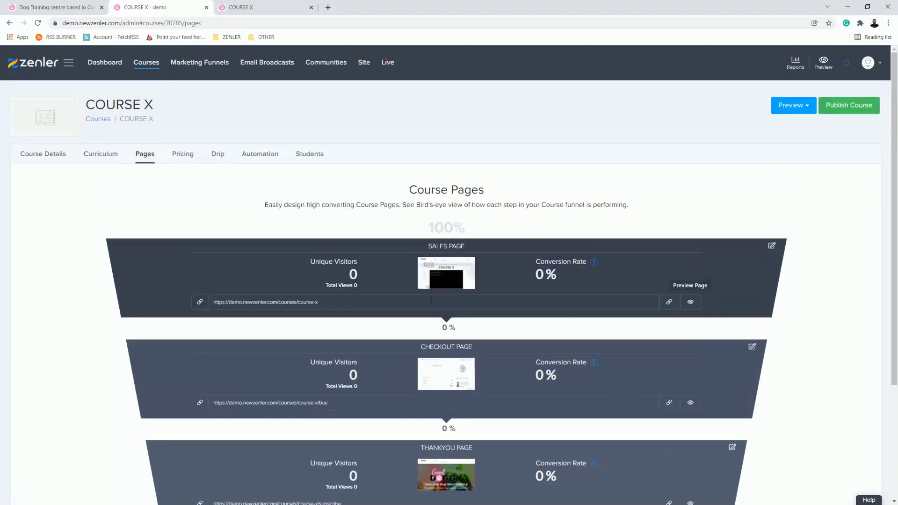
pyautogui.click(772, 246)
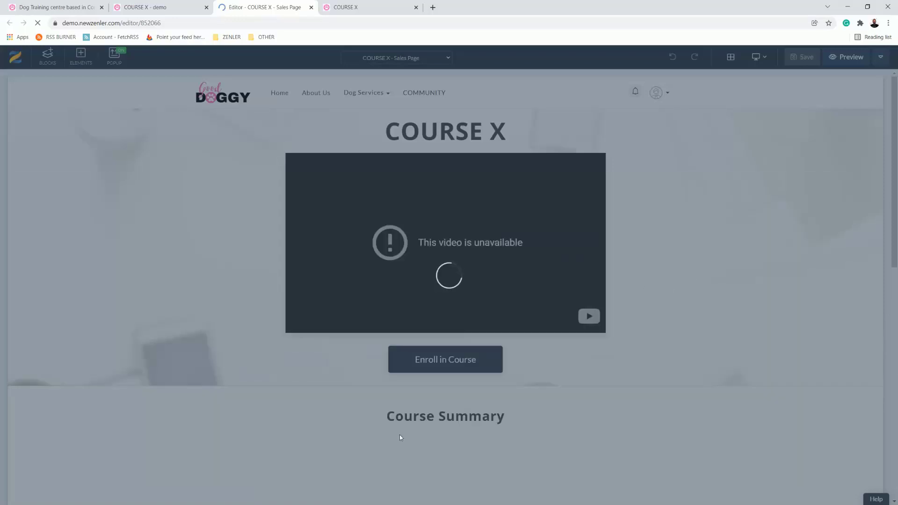
# Delete the Course Curriculum, Course Summary and instructor blocks from the sales page
pyautogui.scroll(-3, 492, 417)
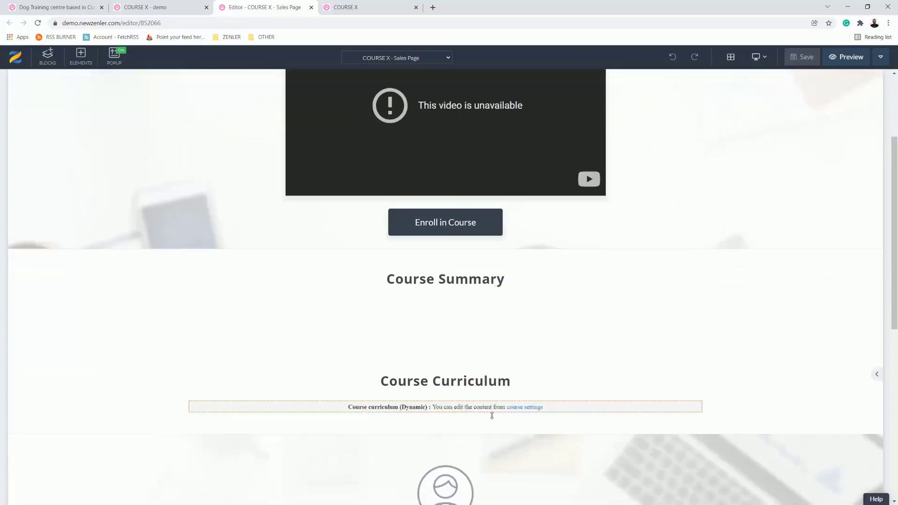
pyautogui.scroll(-1, 492, 417)
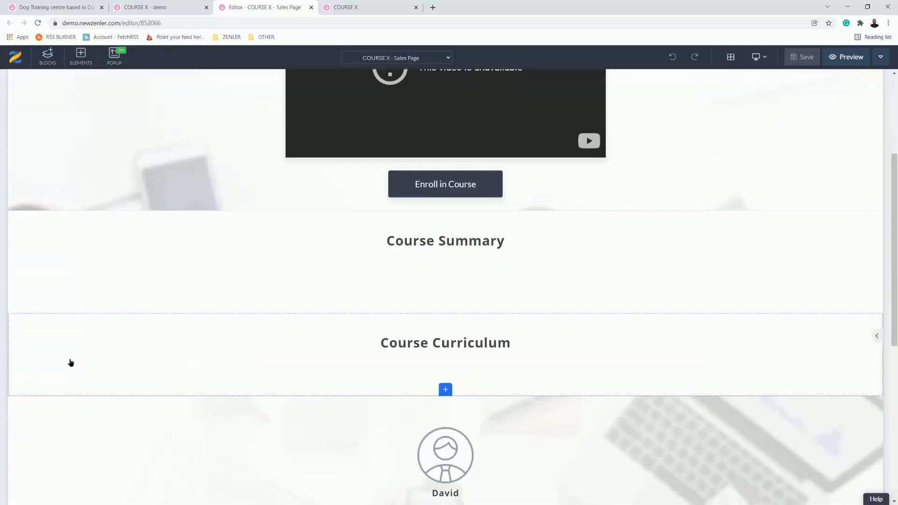
pyautogui.click(54, 319)
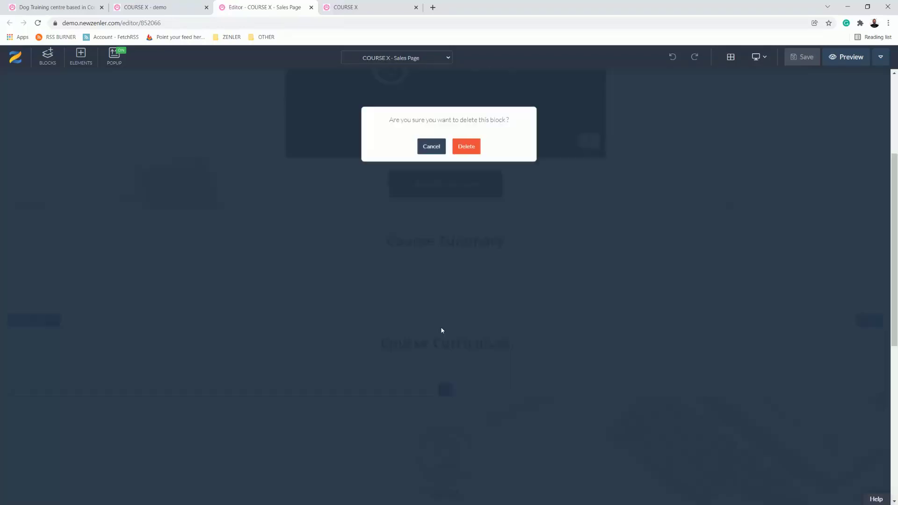
pyautogui.click(468, 145)
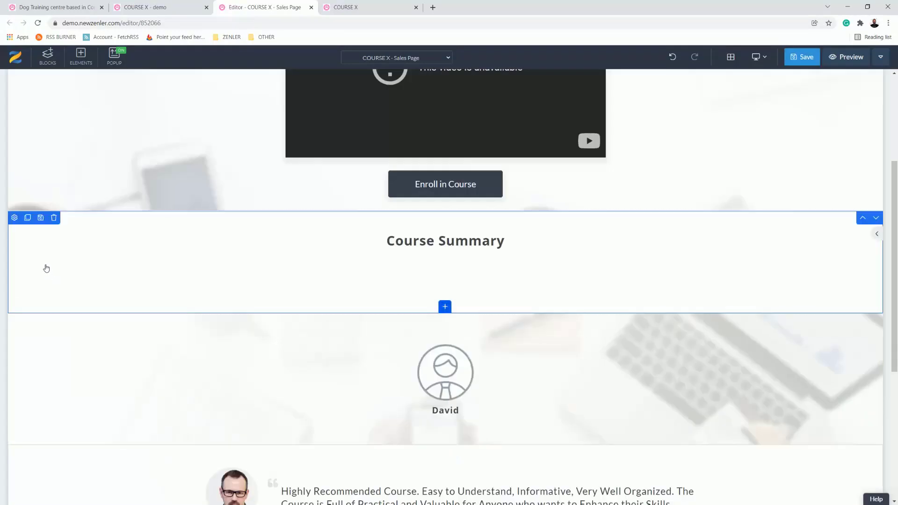
pyautogui.click(53, 218)
pyautogui.click(466, 145)
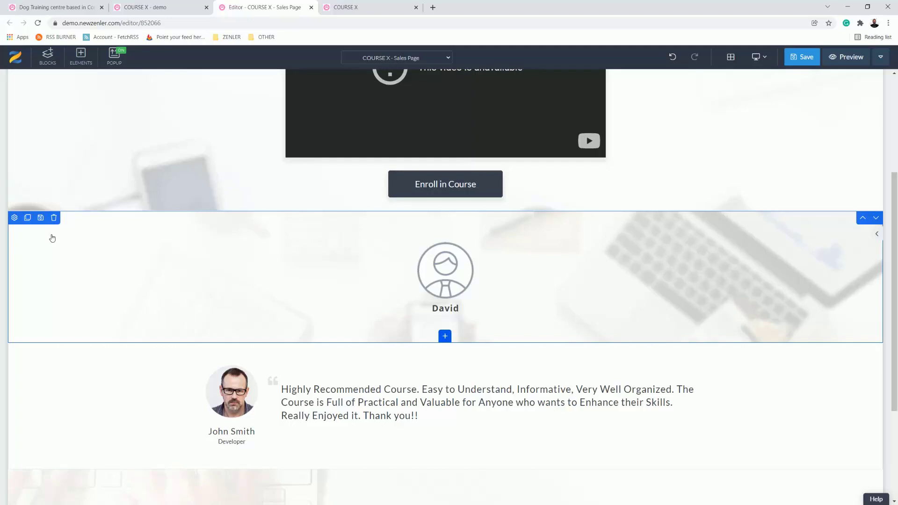
pyautogui.click(53, 218)
pyautogui.click(463, 146)
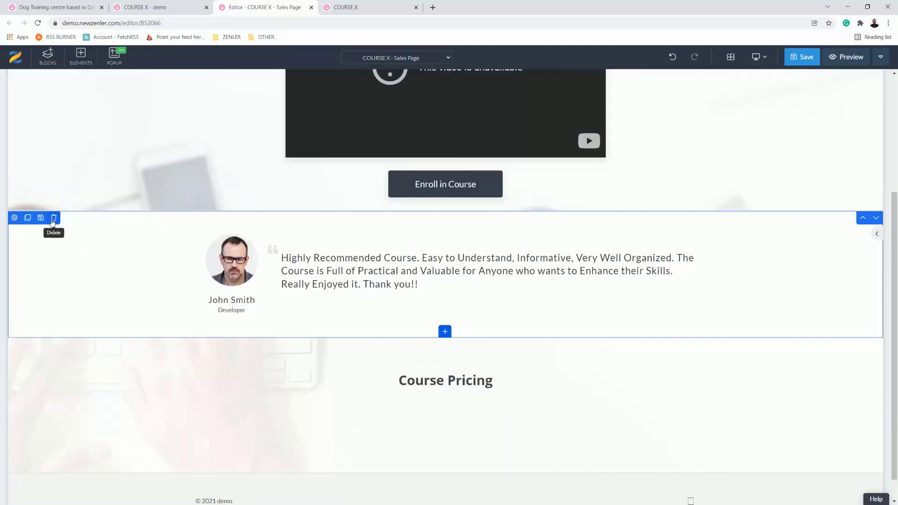
# Delete the testimonial, Course Pricing and COURSE X video blocks so only the site header and footer are left
pyautogui.click(53, 218)
pyautogui.click(477, 150)
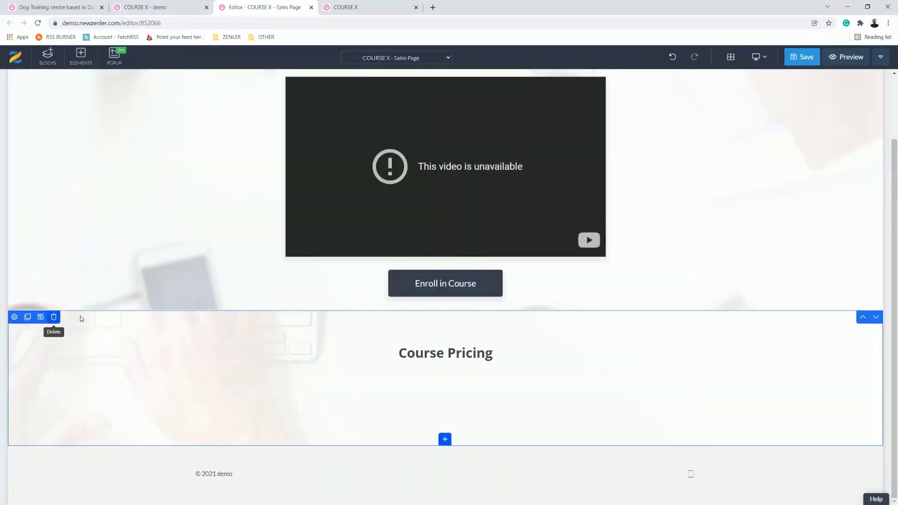
pyautogui.click(54, 316)
pyautogui.click(462, 146)
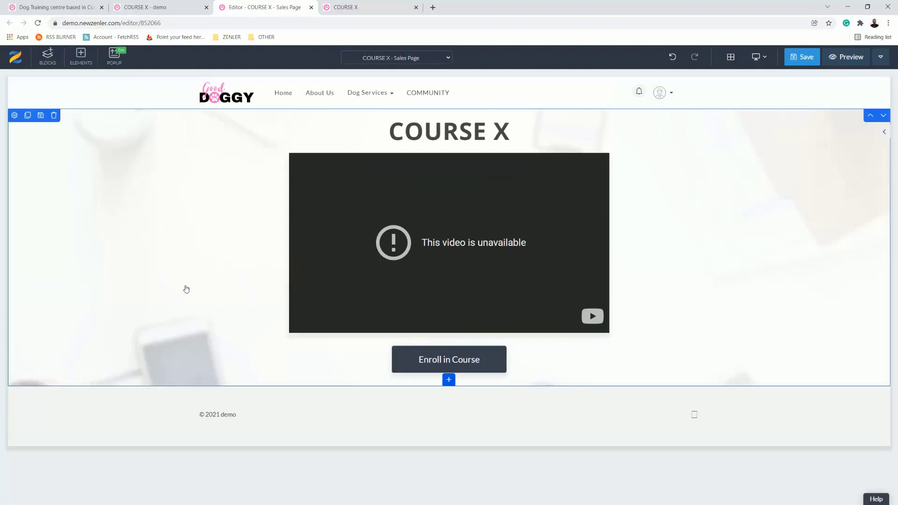
pyautogui.click(54, 116)
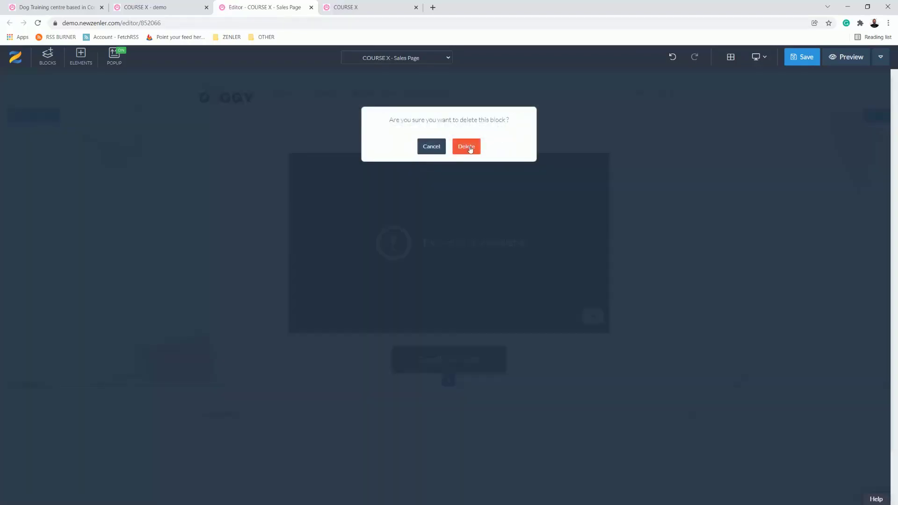
pyautogui.click(469, 147)
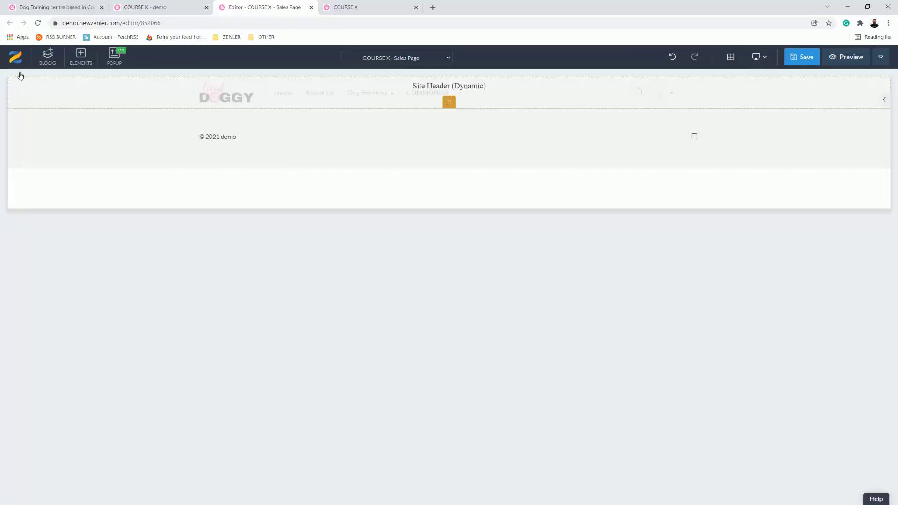
# Add the saved custom block FORM to the sales page between the site header and the footer
pyautogui.click(47, 56)
pyautogui.scroll(-1, 41, 429)
pyautogui.click(41, 498)
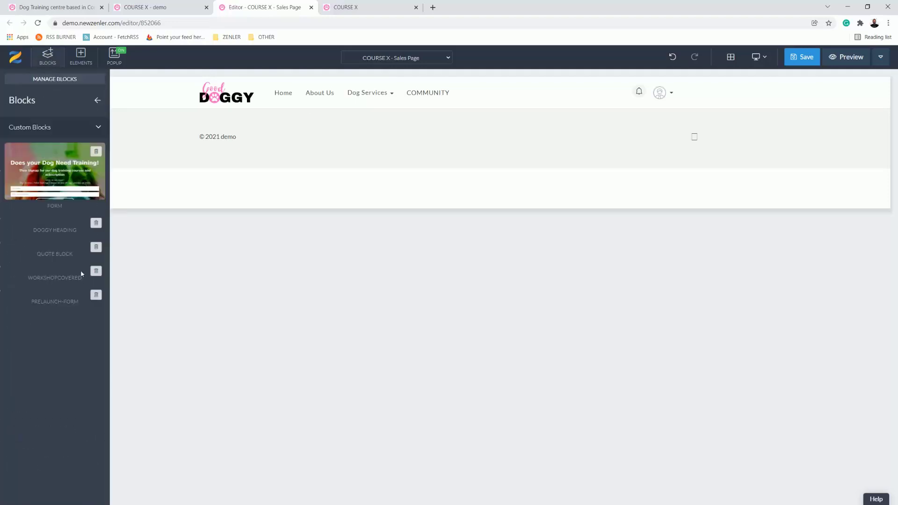
pyautogui.moveTo(29, 160)
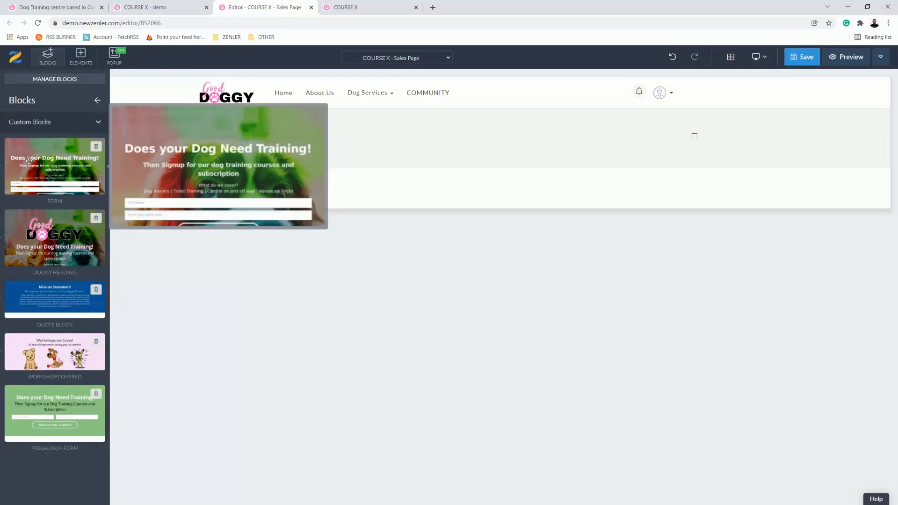
pyautogui.moveTo(36, 160); pyautogui.dragTo(339, 147)
pyautogui.moveTo(425, 151); pyautogui.dragTo(479, 153)
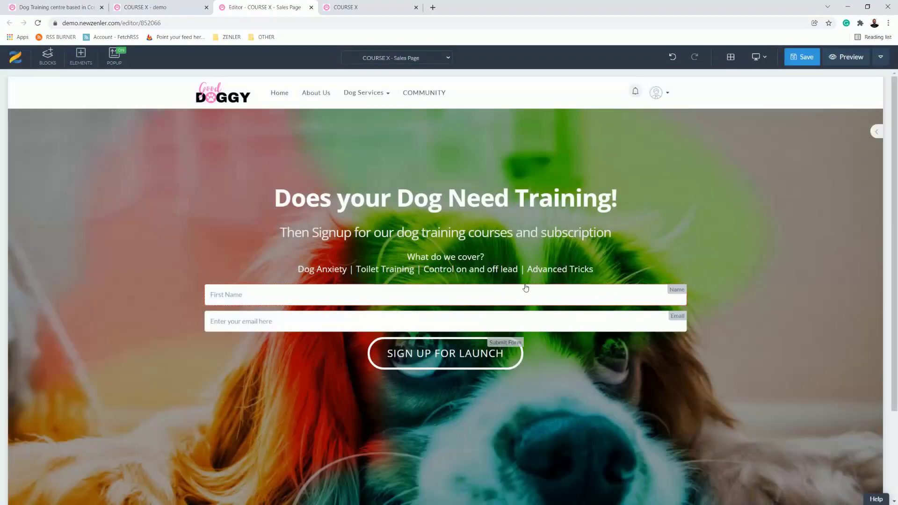
# Set COURSEXINTEREST as the only tag on the SIGN UP FOR LAUNCH button and save the page, accepting its SEO settings
pyautogui.scroll(-3, 526, 286)
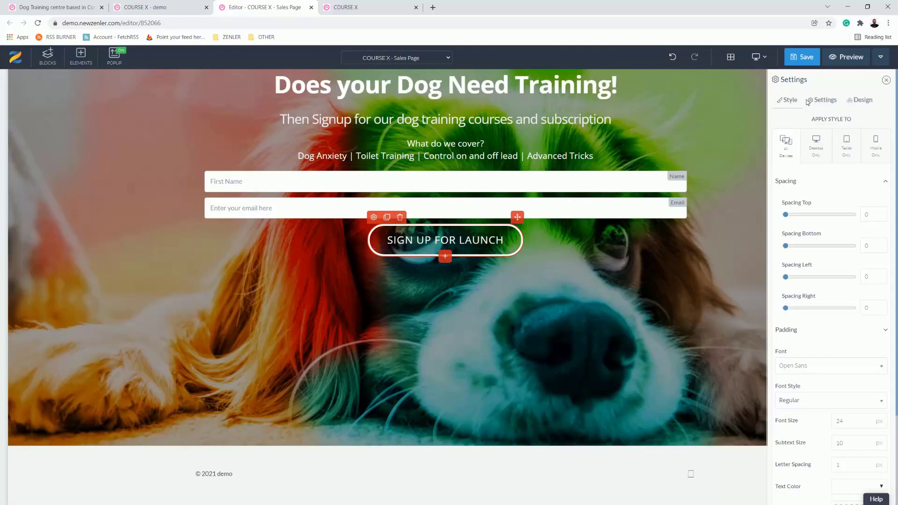
pyautogui.click(820, 101)
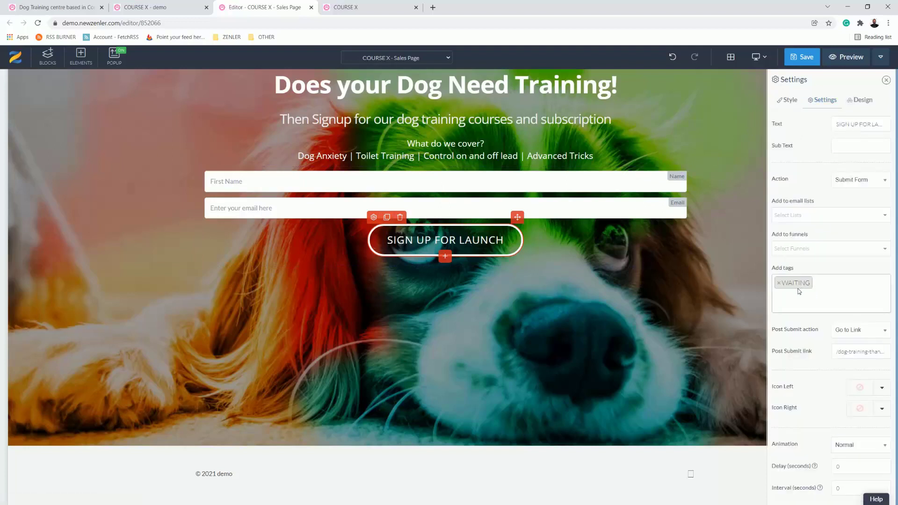
pyautogui.click(780, 284)
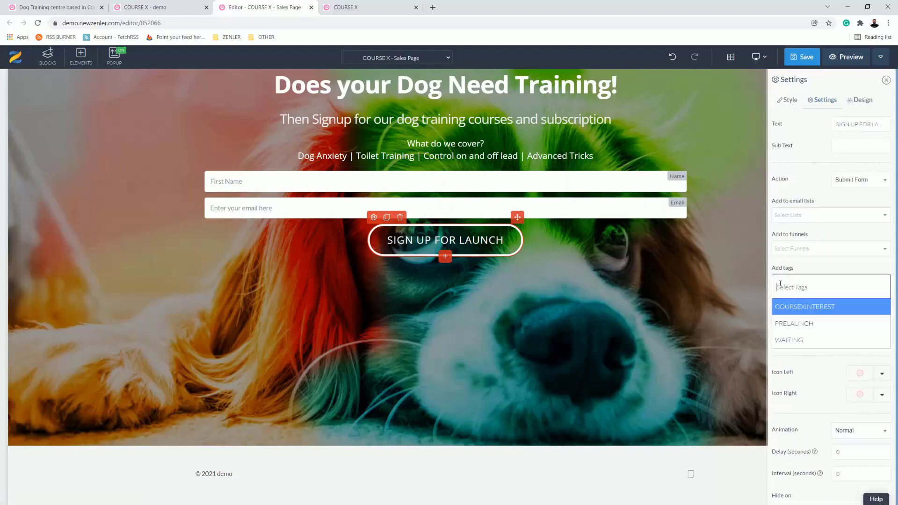
pyautogui.click(795, 307)
pyautogui.click(804, 57)
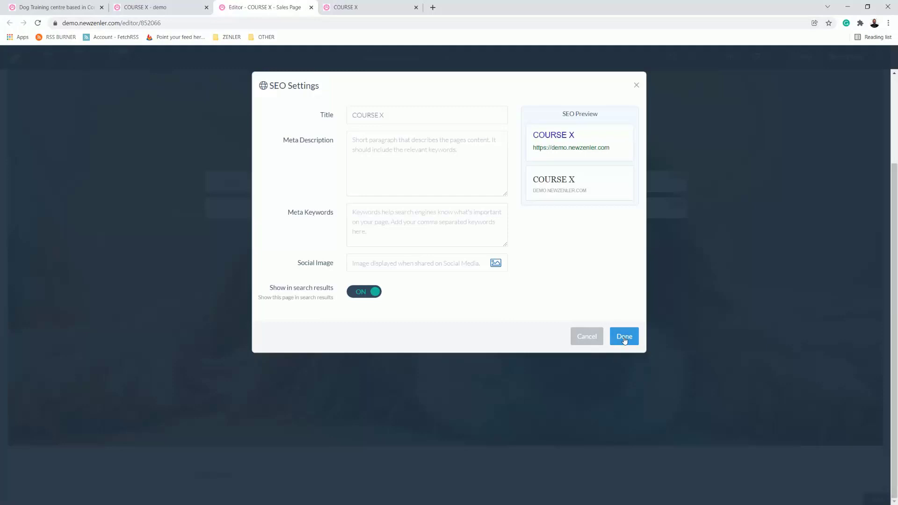
pyautogui.click(624, 337)
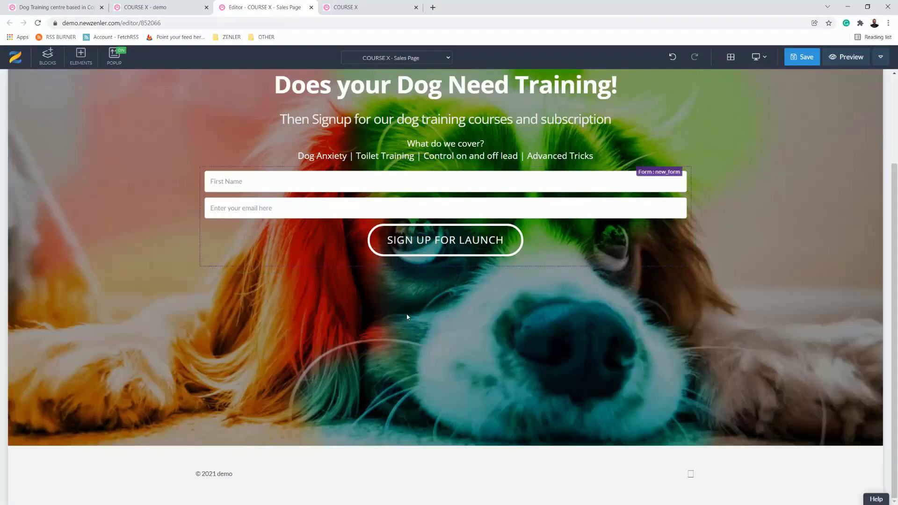
# Add the Course Curriculum block from the Courses blocks between the site header and the sign-up form block
pyautogui.scroll(3, 471, 253)
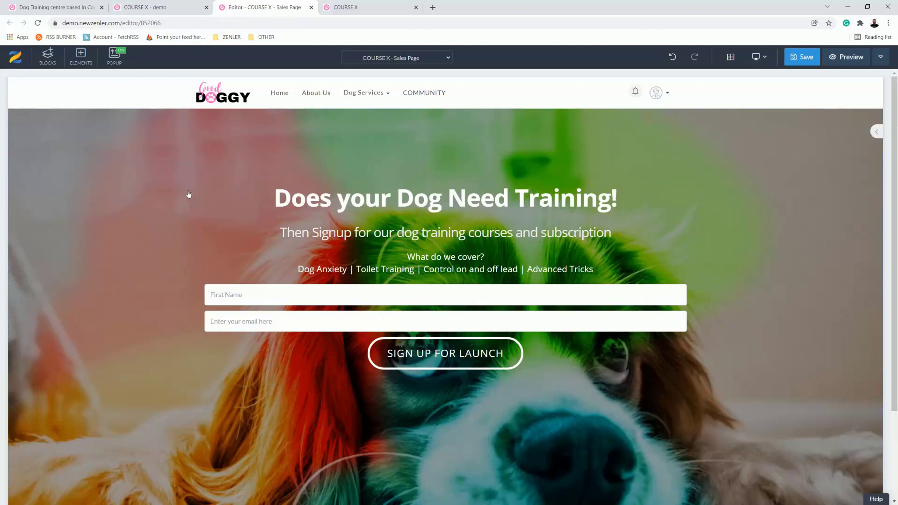
pyautogui.click(48, 57)
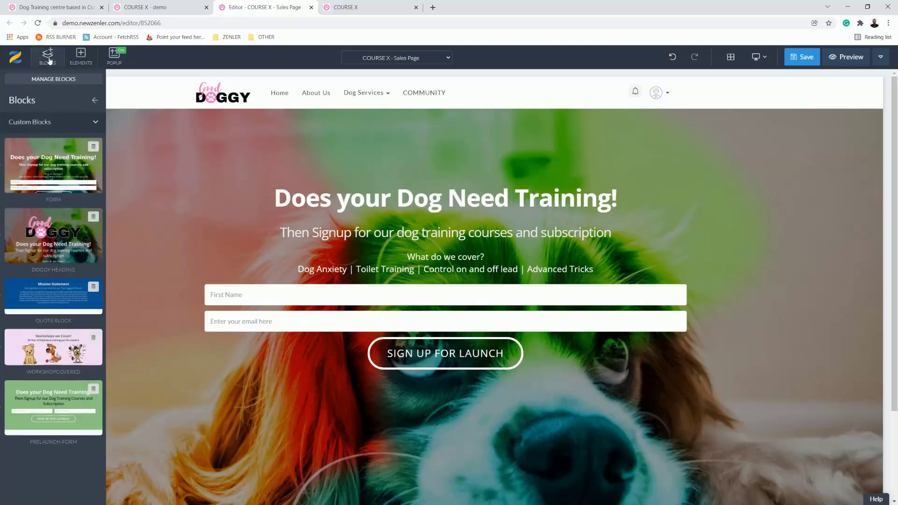
pyautogui.click(96, 122)
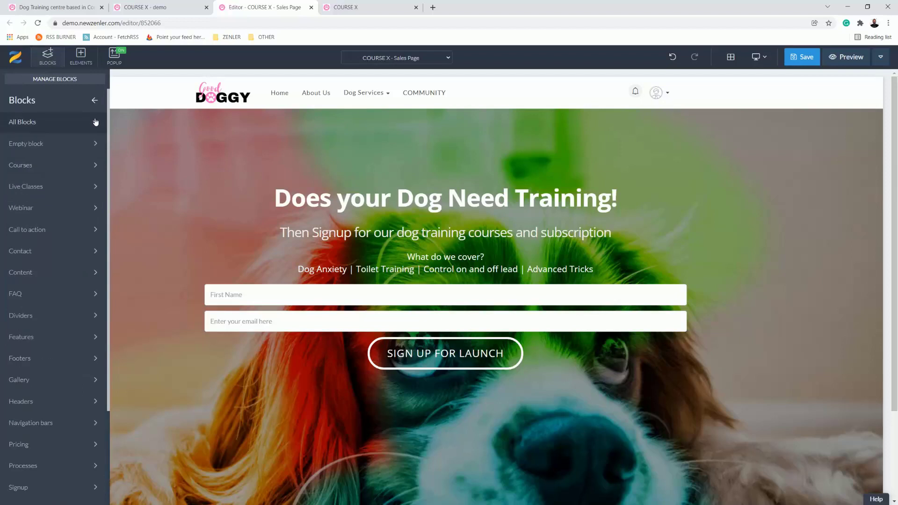
pyautogui.click(55, 168)
pyautogui.moveTo(53, 180)
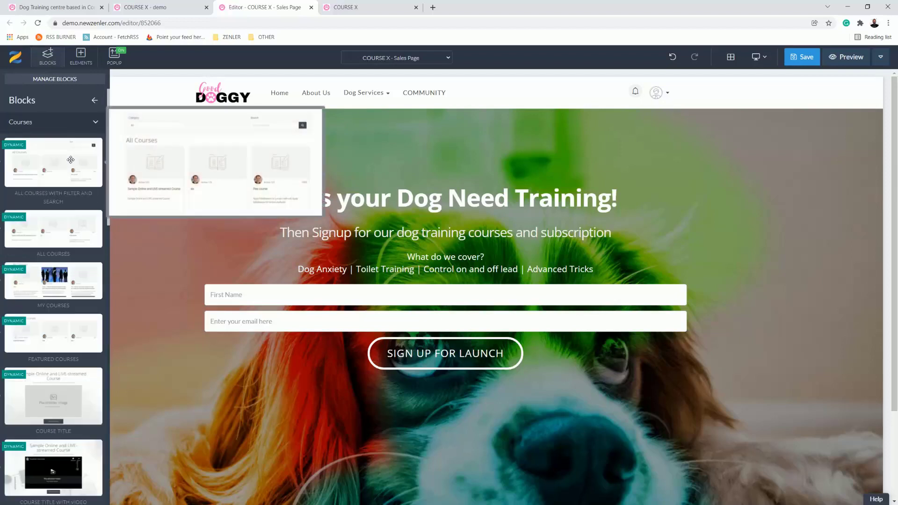
pyautogui.scroll(-3, 60, 218)
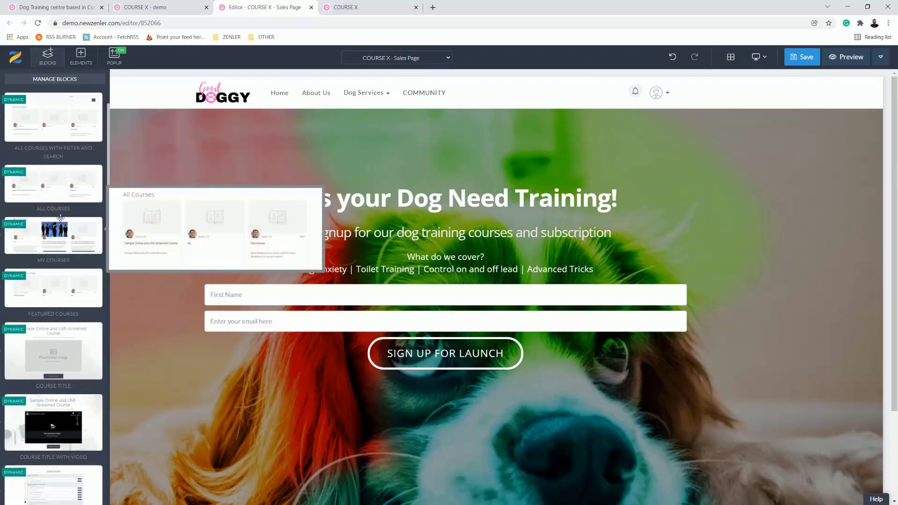
pyautogui.moveTo(61, 217)
pyautogui.scroll(-4, 61, 218)
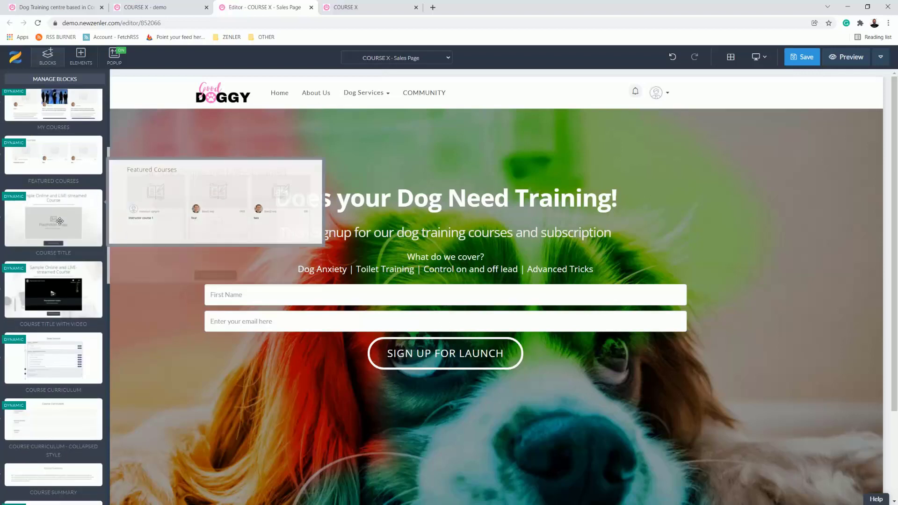
pyautogui.moveTo(37, 235)
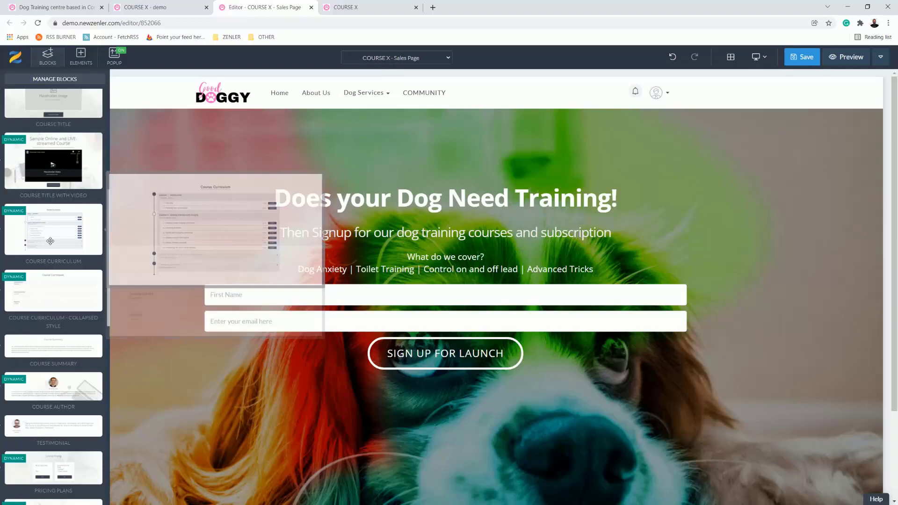
pyautogui.moveTo(50, 241); pyautogui.dragTo(276, 164)
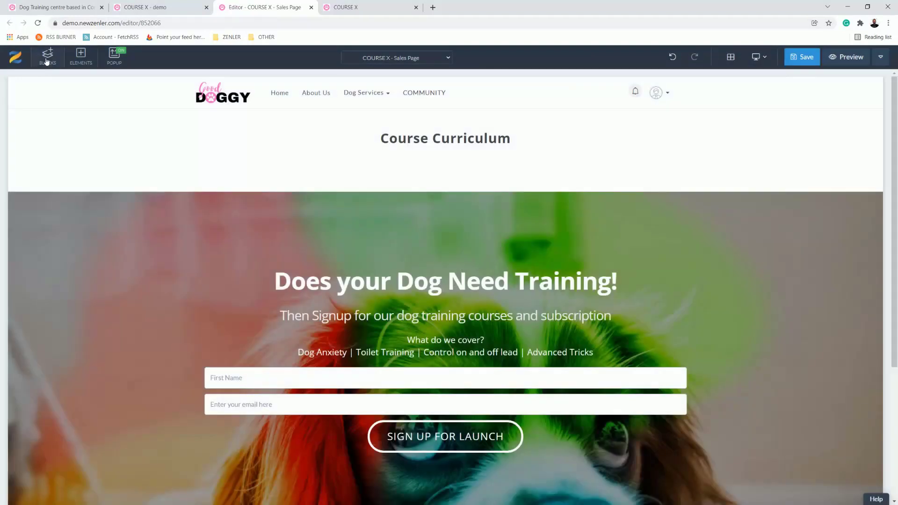
# Add the Pricing Plans block between the Course Curriculum block and the sign-up form block
pyautogui.click(47, 60)
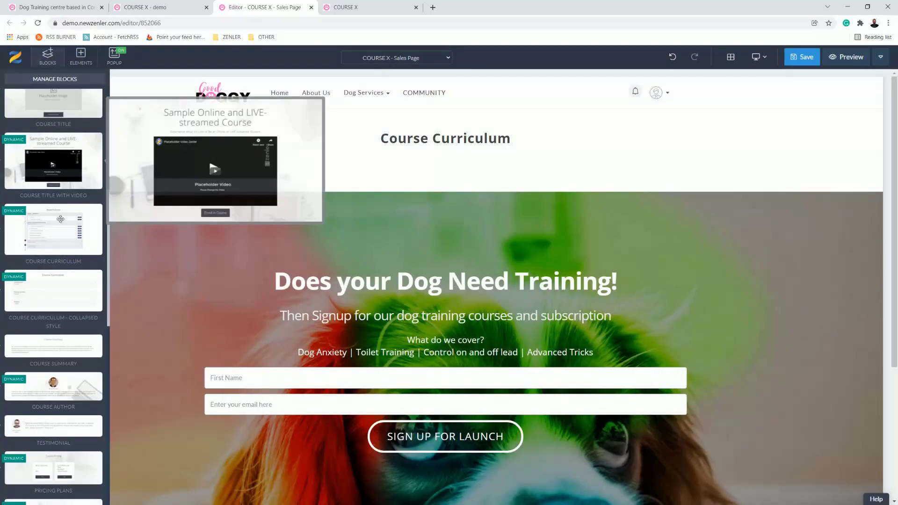
pyautogui.scroll(-5, 62, 262)
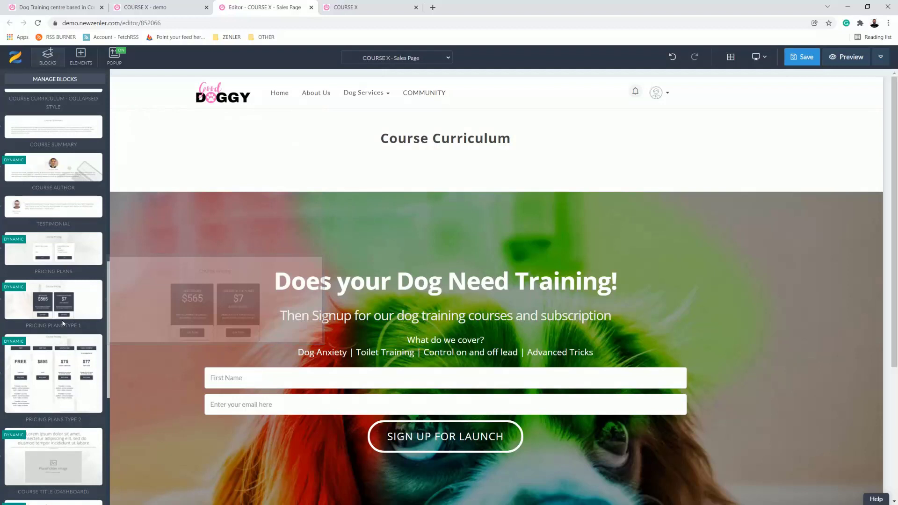
pyautogui.moveTo(33, 254)
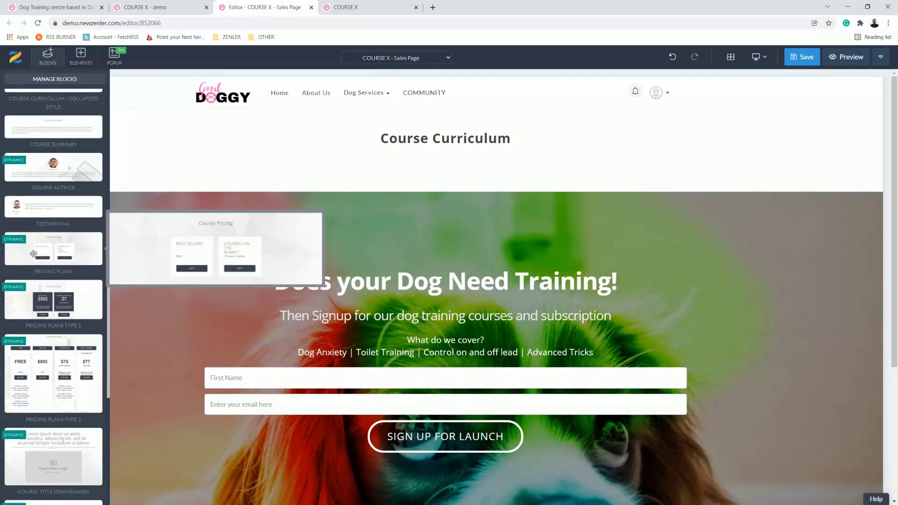
pyautogui.moveTo(24, 252); pyautogui.dragTo(341, 226)
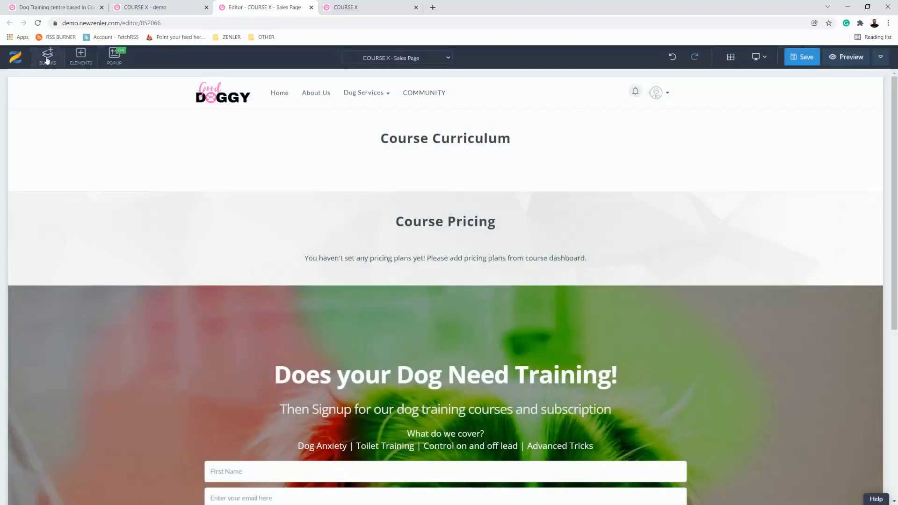
# Add the Course Title with Video block directly below the site header, above the Course Curriculum block
pyautogui.click(47, 59)
pyautogui.scroll(-3, 53, 234)
pyautogui.moveTo(65, 219)
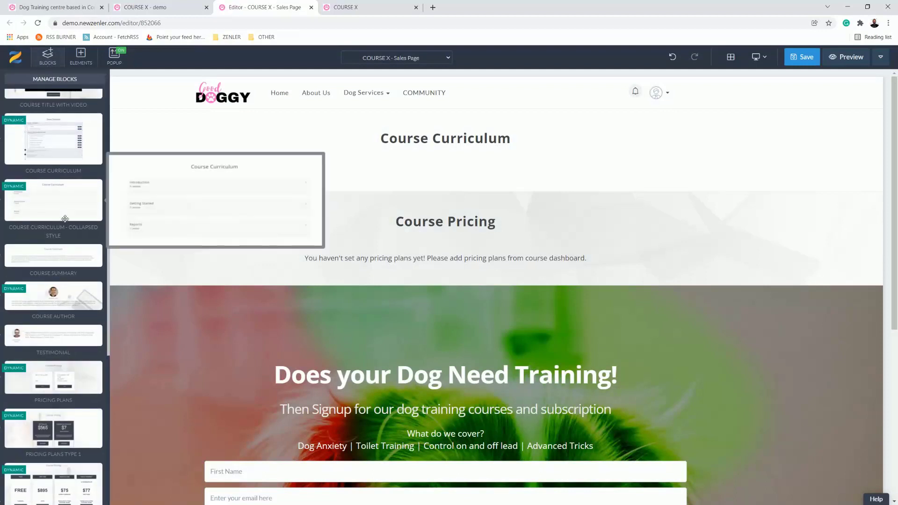
pyautogui.scroll(2, 54, 211)
pyautogui.moveTo(18, 165)
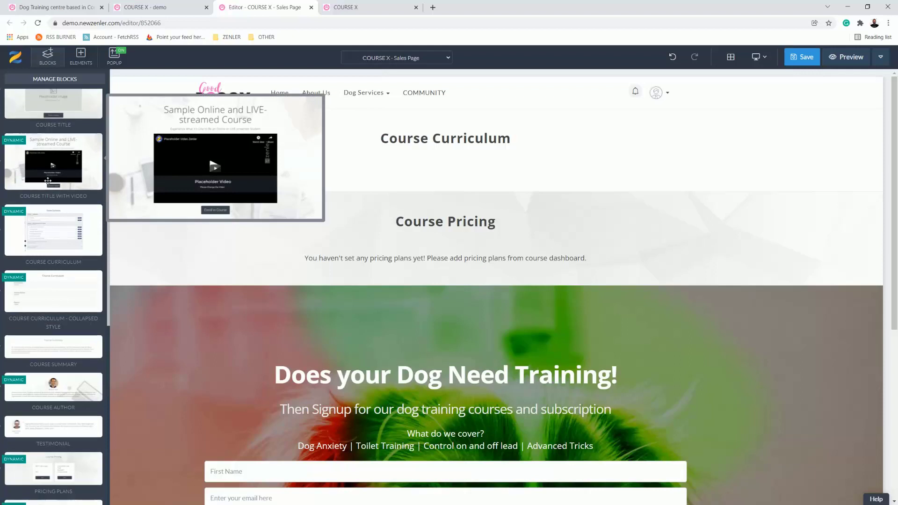
pyautogui.scroll(2, 47, 176)
pyautogui.moveTo(14, 253)
pyautogui.moveTo(18, 245); pyautogui.dragTo(395, 168)
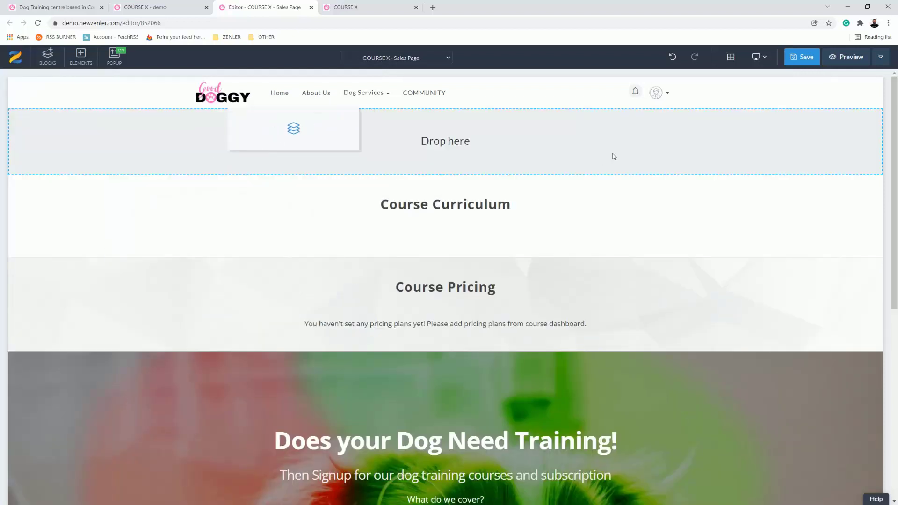
pyautogui.moveTo(614, 156); pyautogui.dragTo(471, 180)
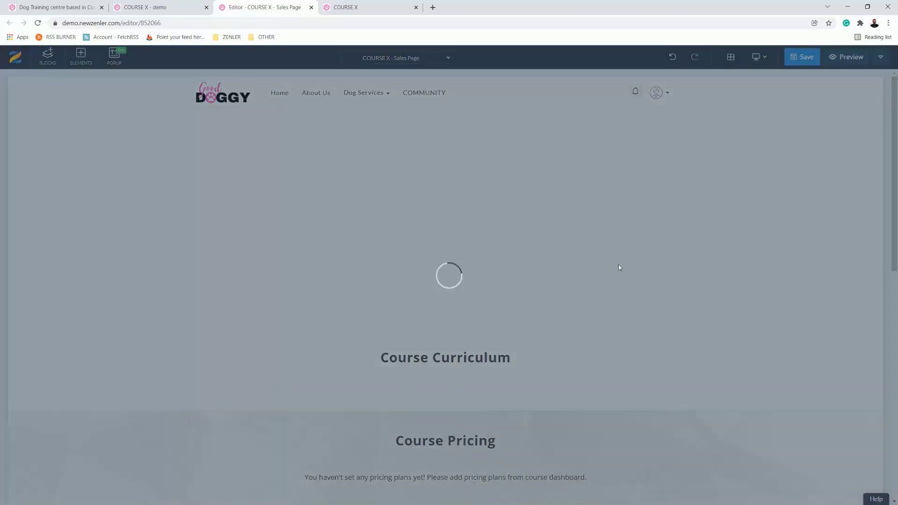
# Review the rebuilt sales page from the course video block down to the sign-up form
pyautogui.scroll(-3, 483, 291)
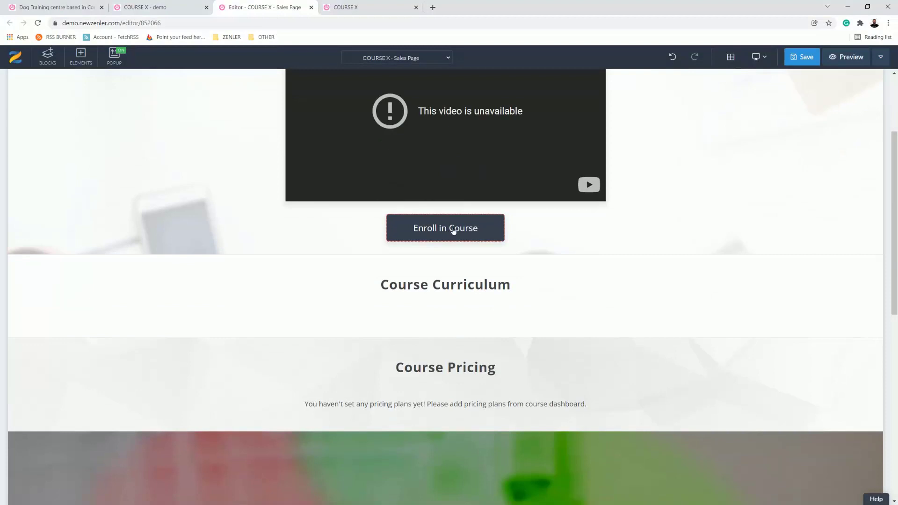
pyautogui.scroll(-7, 658, 325)
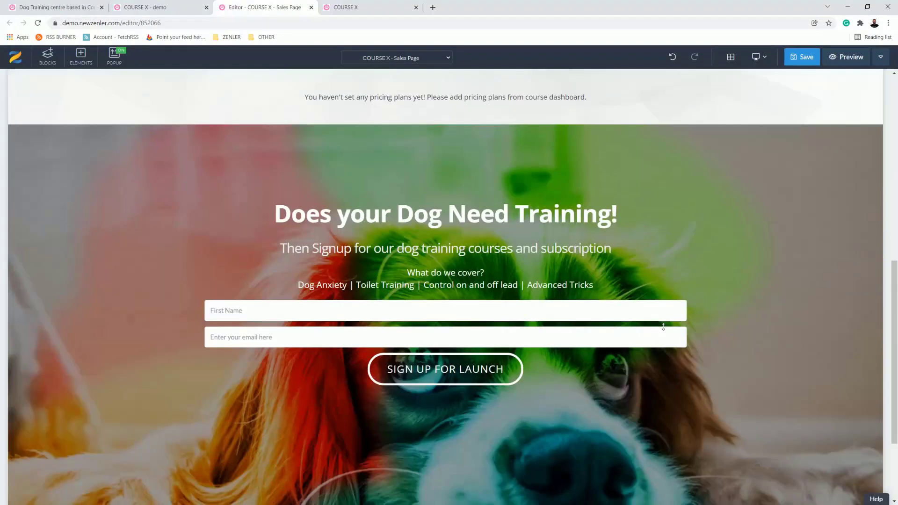
pyautogui.scroll(7, 596, 323)
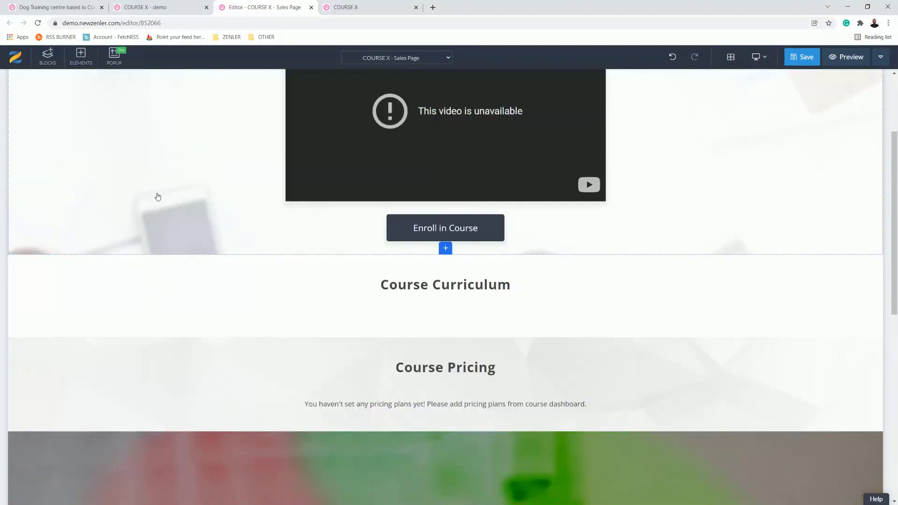
pyautogui.scroll(-5, 182, 203)
pyautogui.scroll(-1, 182, 202)
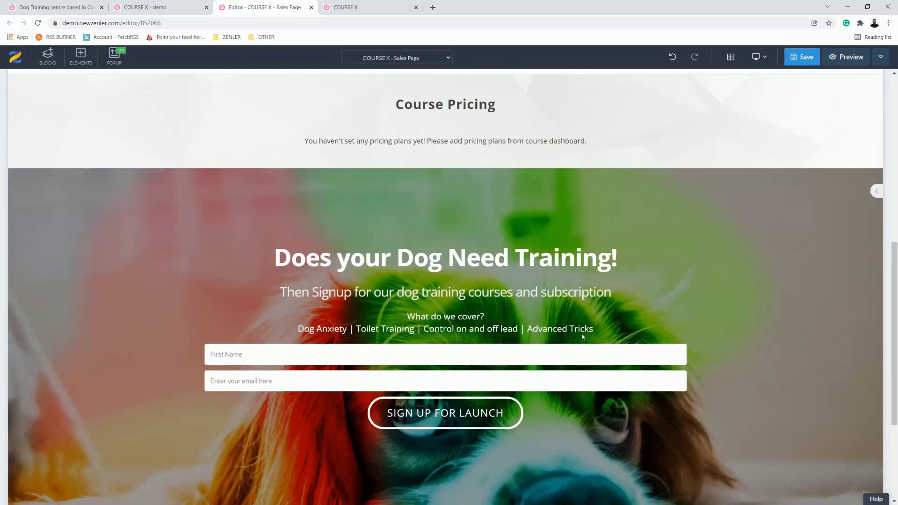
pyautogui.scroll(-1, 430, 398)
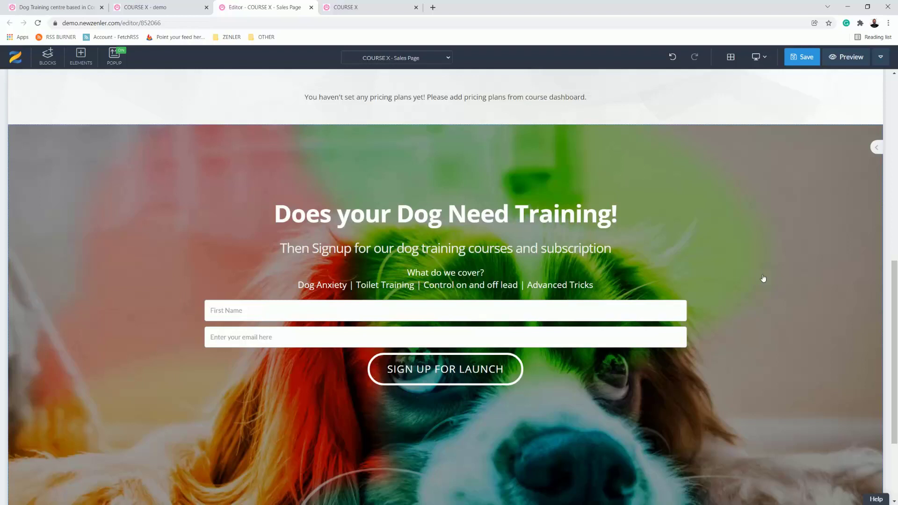
pyautogui.scroll(9, 711, 245)
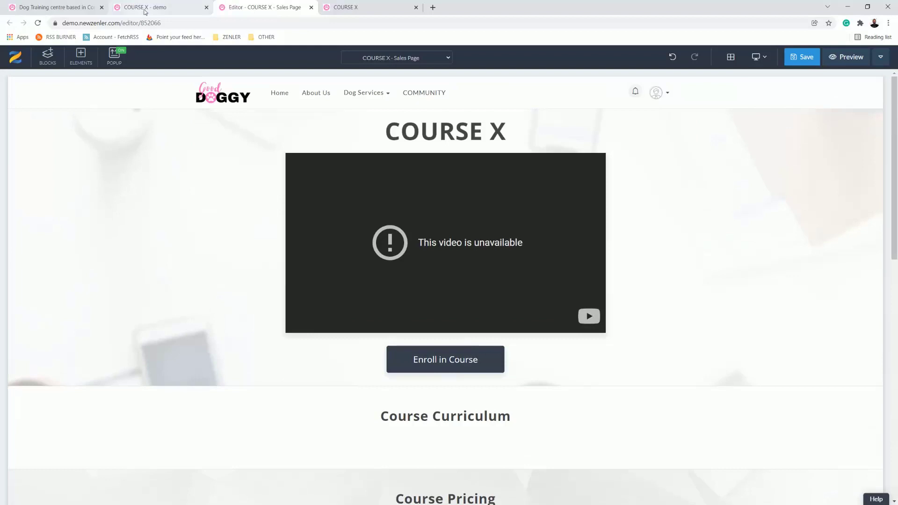
# Check COURSE X's pricing plans in the course admin and return to its course pages
pyautogui.click(145, 8)
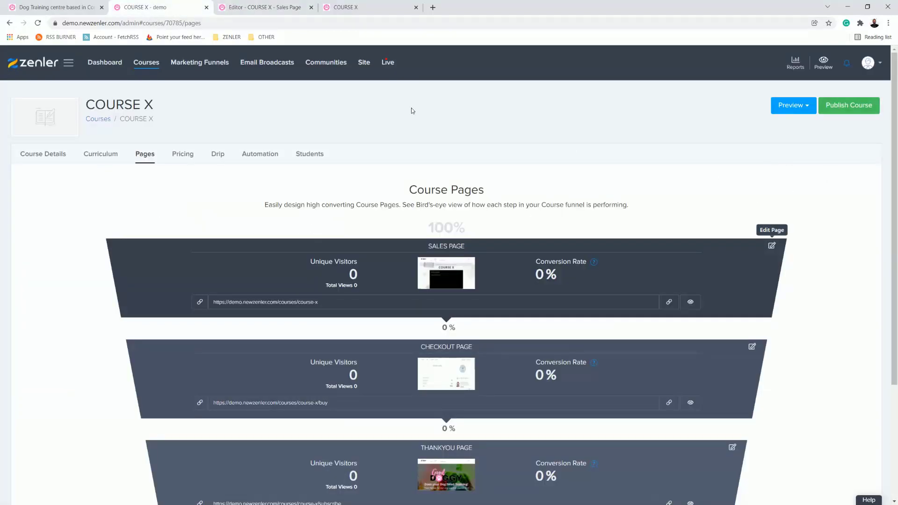
pyautogui.click(349, 10)
pyautogui.click(269, 8)
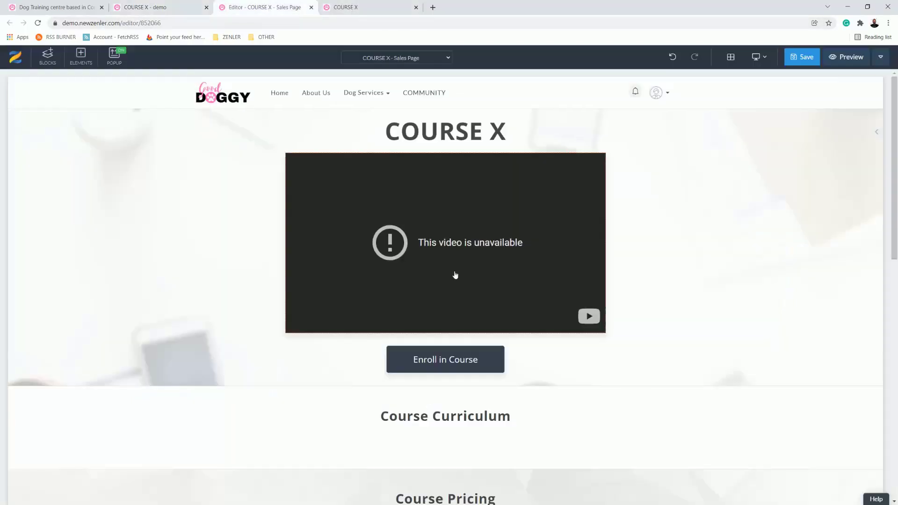
pyautogui.click(173, 12)
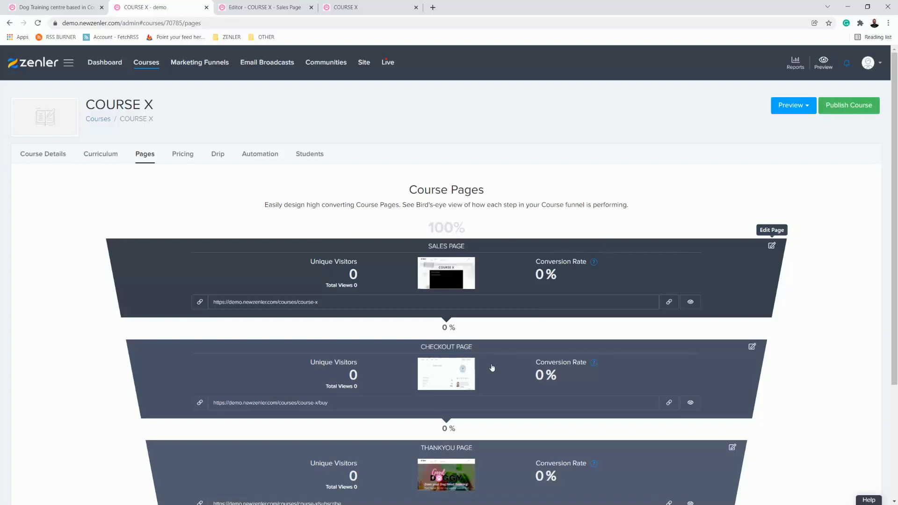
pyautogui.click(189, 160)
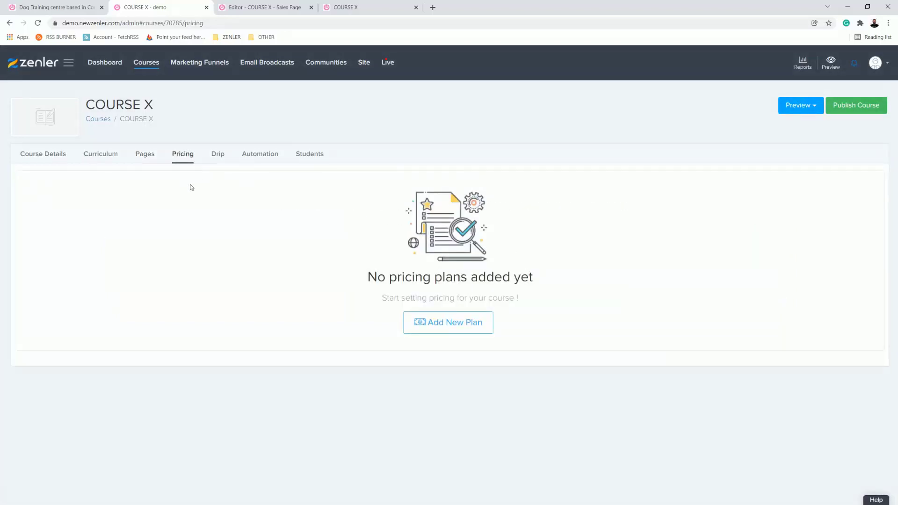
pyautogui.click(140, 159)
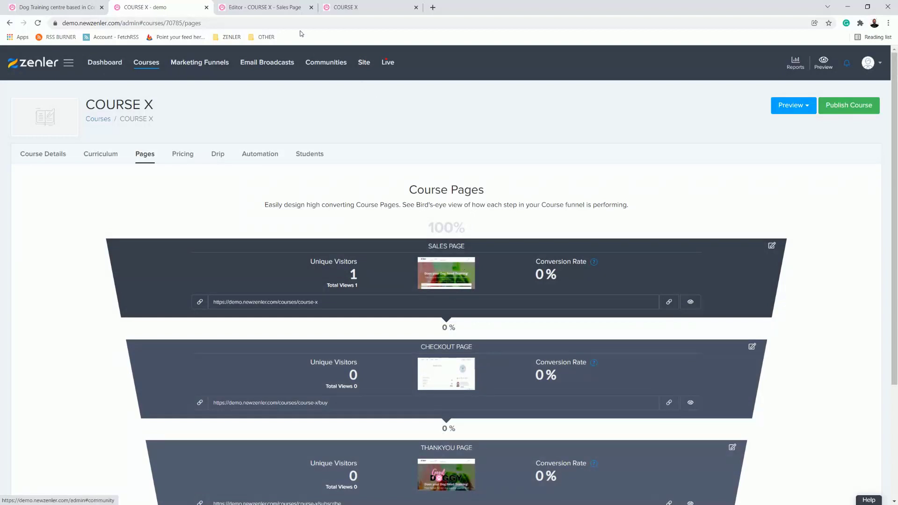
# Go back to the sales page editor and look over the sign-up form and the course sections above it
pyautogui.click(462, 262)
pyautogui.scroll(-10, 492, 223)
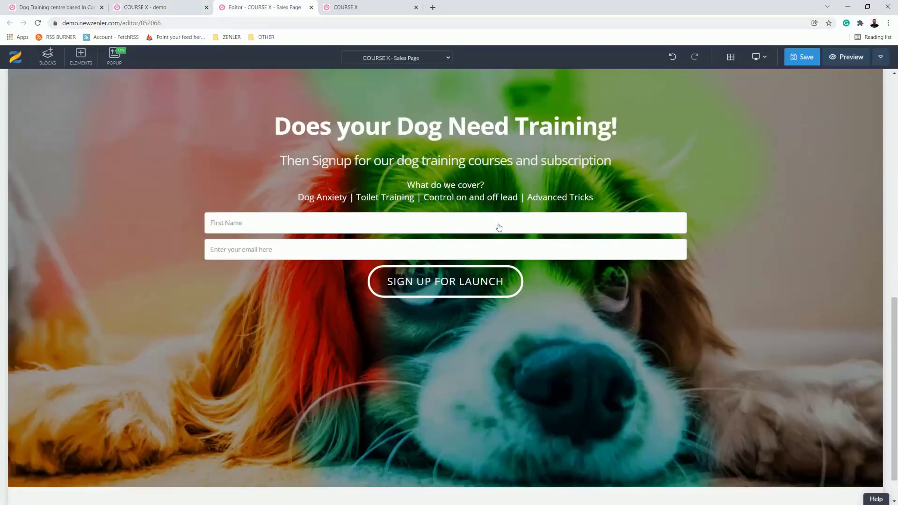
pyautogui.scroll(6, 499, 227)
pyautogui.scroll(5, 498, 228)
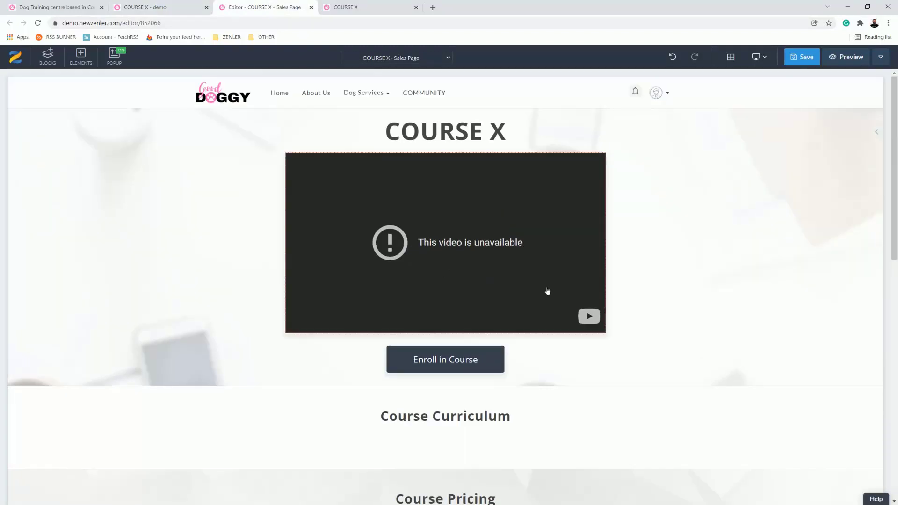